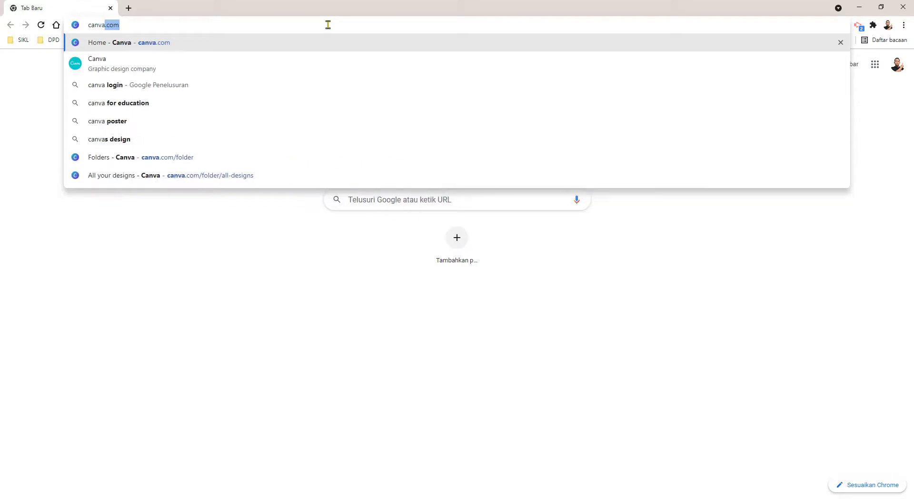
# Open canva.com and create a new custom-size design of 1920 x 1080 px.
pyautogui.press('Return')
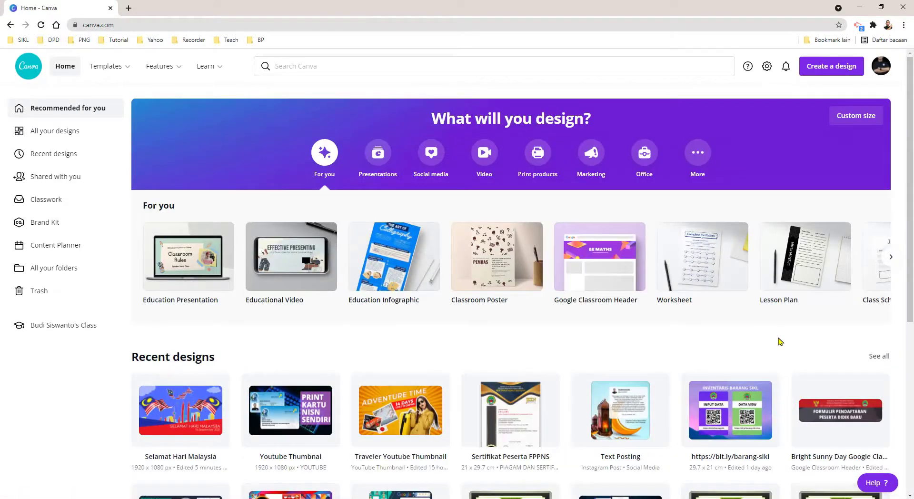
pyautogui.click(825, 69)
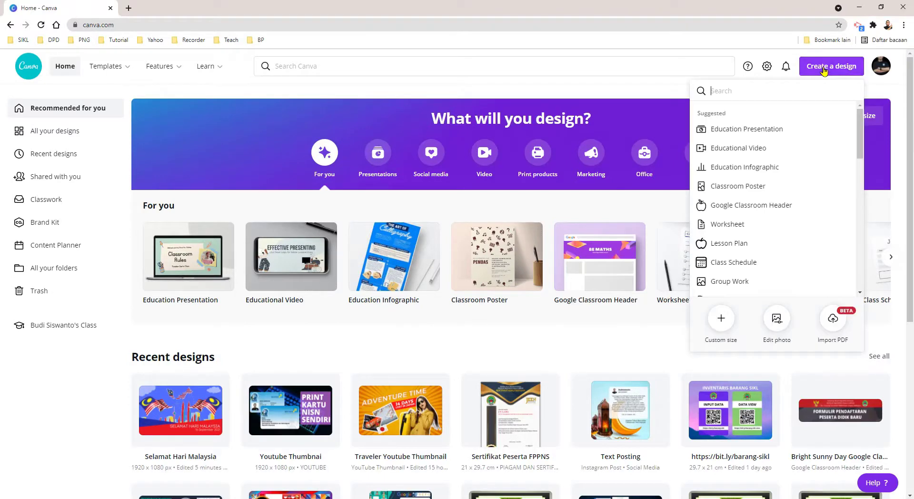
pyautogui.click(721, 320)
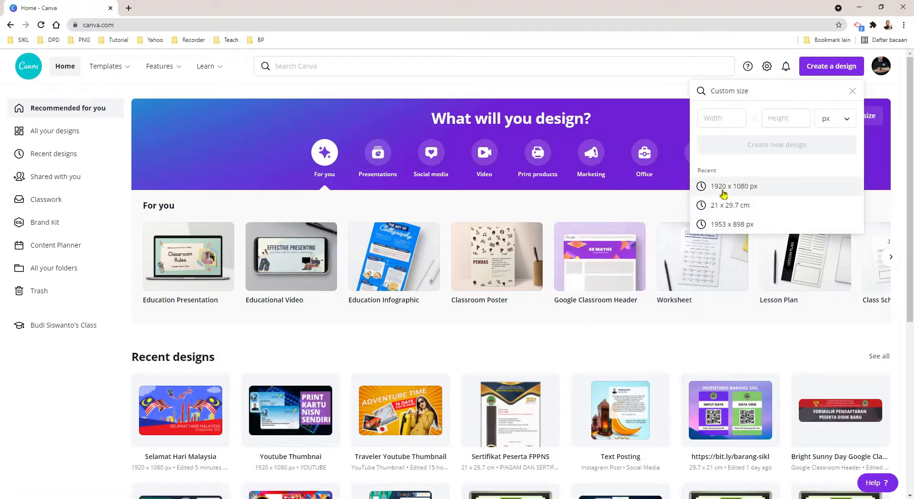
pyautogui.click(723, 191)
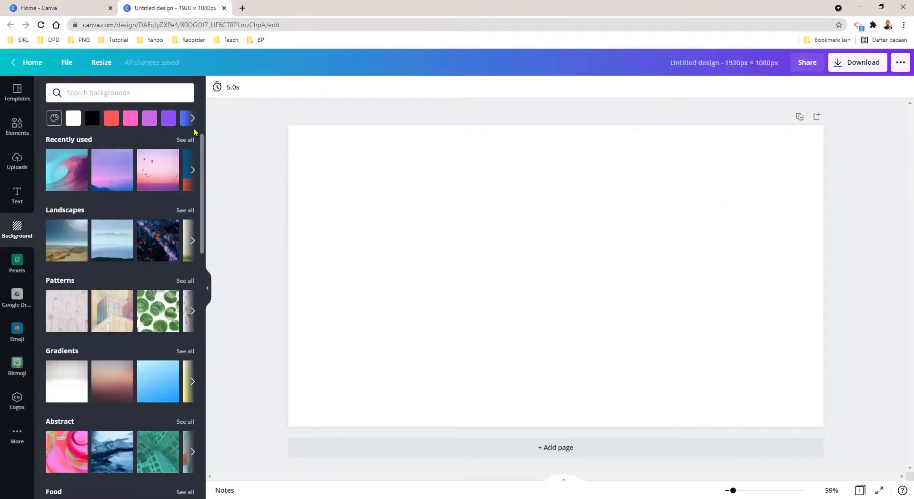
# Set the page background to the medium periwinkle blue from the default colors.
pyautogui.click(193, 119)
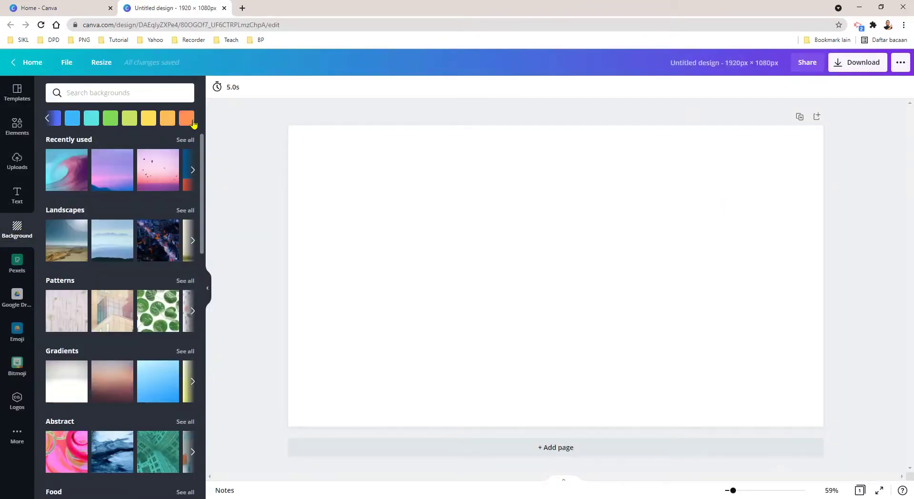
pyautogui.click(47, 118)
pyautogui.click(54, 119)
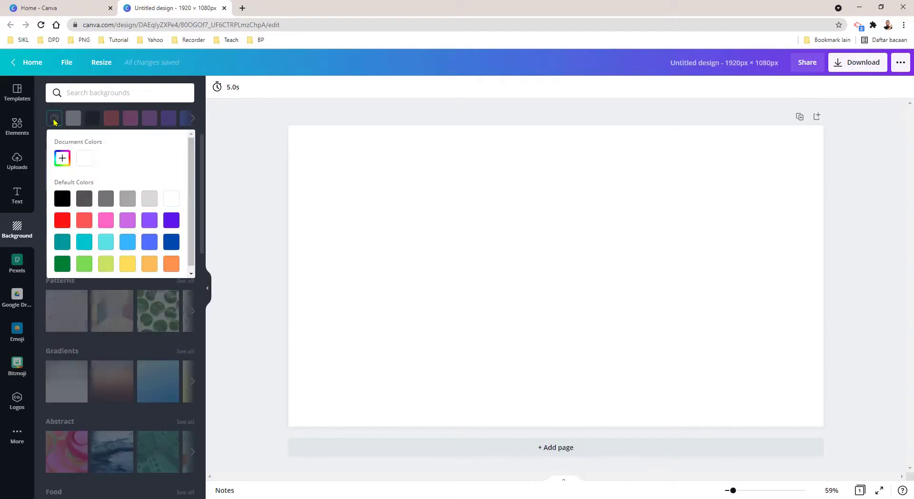
pyautogui.click(129, 243)
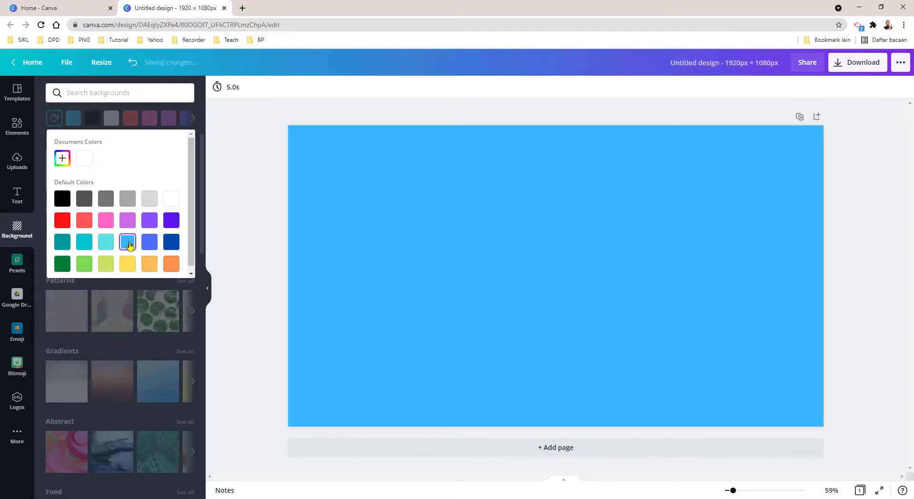
pyautogui.click(150, 243)
pyautogui.click(219, 239)
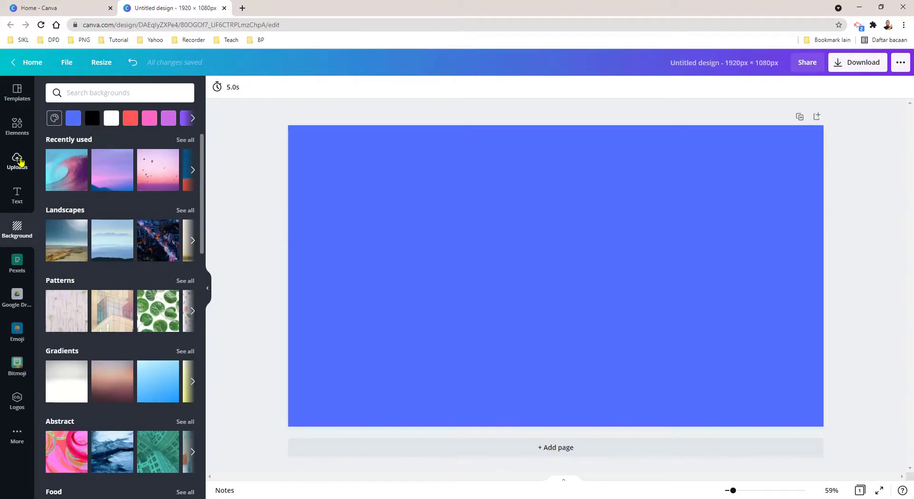
# Upload the skyline image Daco_5166529.png, the Malaysia flag map JPG and the waving Malaysian flag PNG from Downloads.
pyautogui.click(17, 161)
pyautogui.click(127, 140)
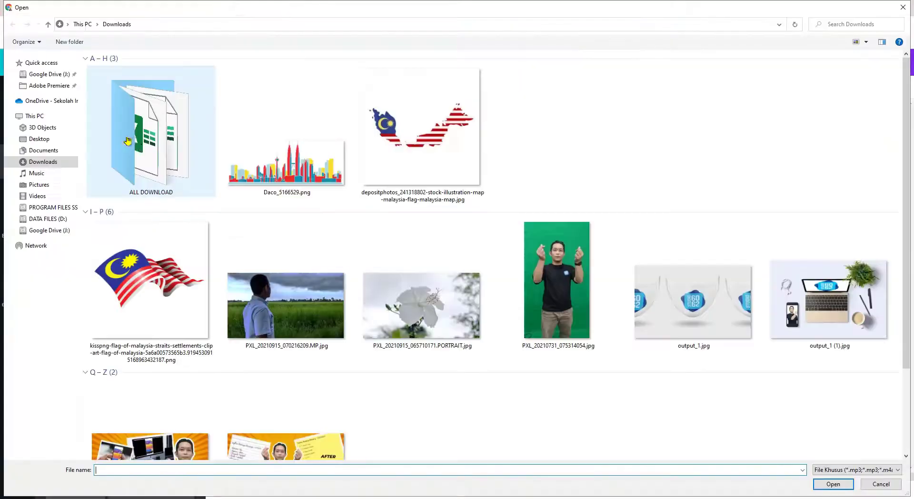
pyautogui.click(288, 168)
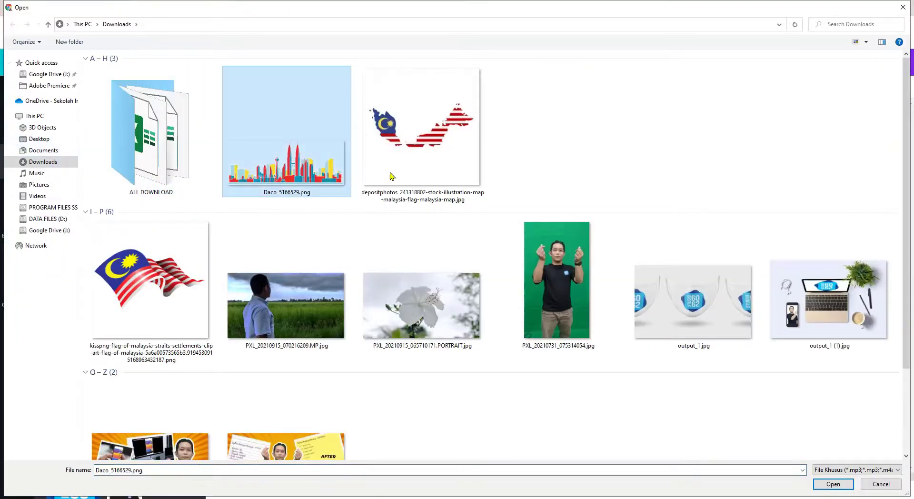
pyautogui.keyDown('ctrl'); pyautogui.click(419, 160); pyautogui.keyUp('ctrl')
pyautogui.keyDown('ctrl'); pyautogui.click(158, 284); pyautogui.keyUp('ctrl')
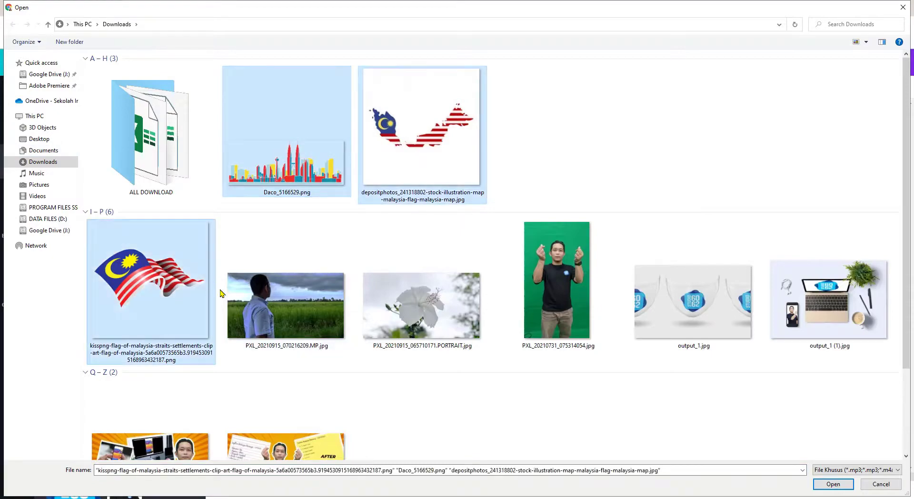
pyautogui.click(829, 485)
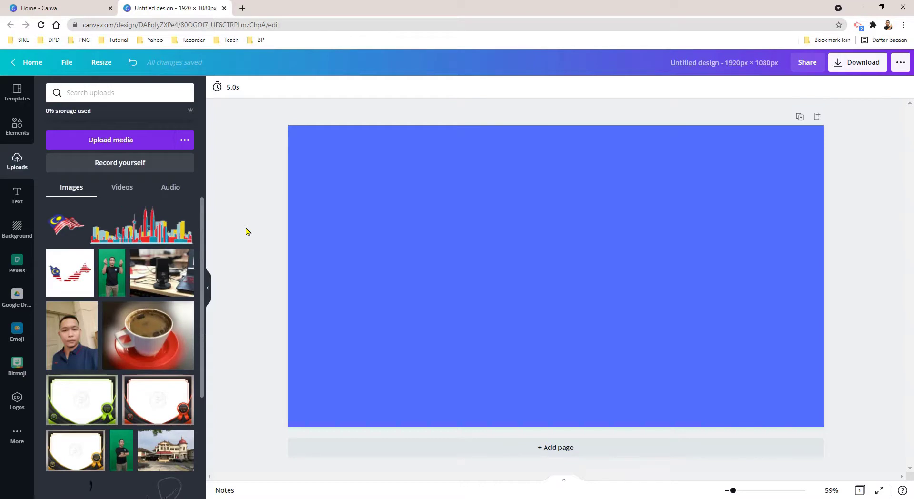
# Add the Malaysia map image to the page, crop its empty upper and lower margins, and place it centered near the page's upper edge.
pyautogui.click(72, 278)
pyautogui.moveTo(552, 286); pyautogui.dragTo(551, 226)
pyautogui.moveTo(560, 269); pyautogui.dragTo(561, 248)
pyautogui.moveTo(557, 136); pyautogui.dragTo(557, 179)
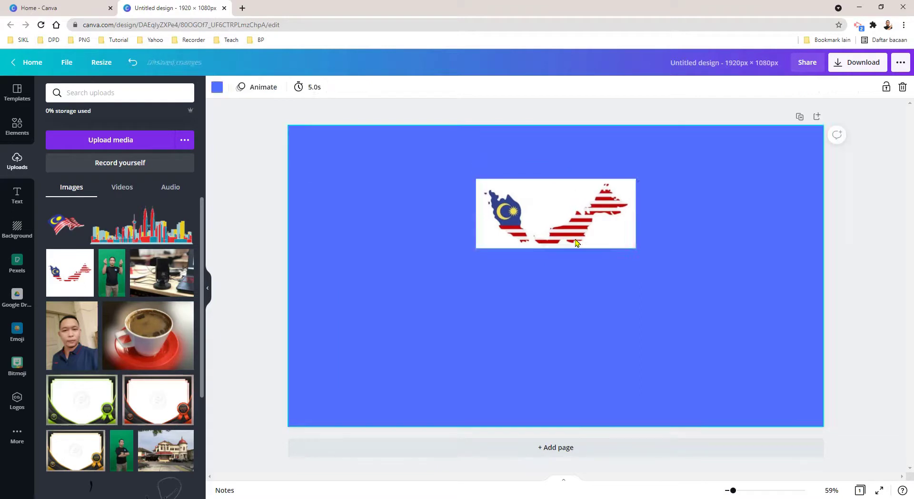
pyautogui.moveTo(575, 238); pyautogui.dragTo(575, 197)
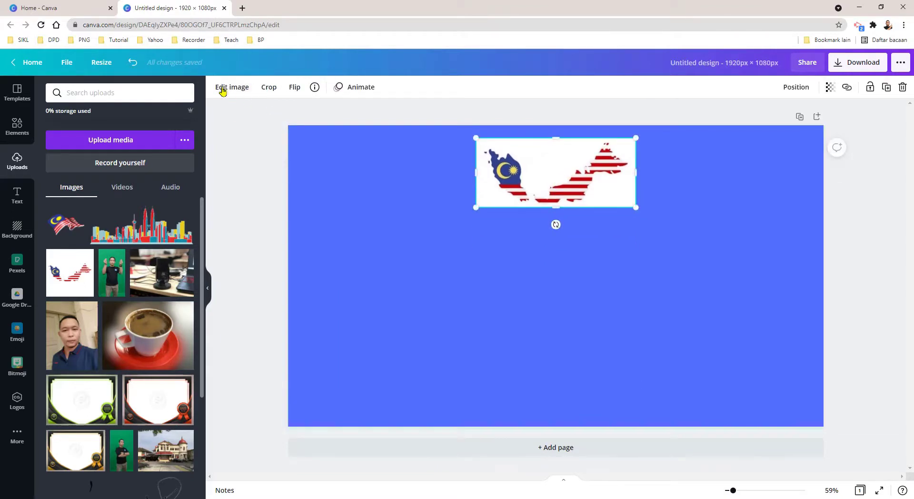
# Remove the white background from the Malaysia map image with Background Remover.
pyautogui.click(222, 90)
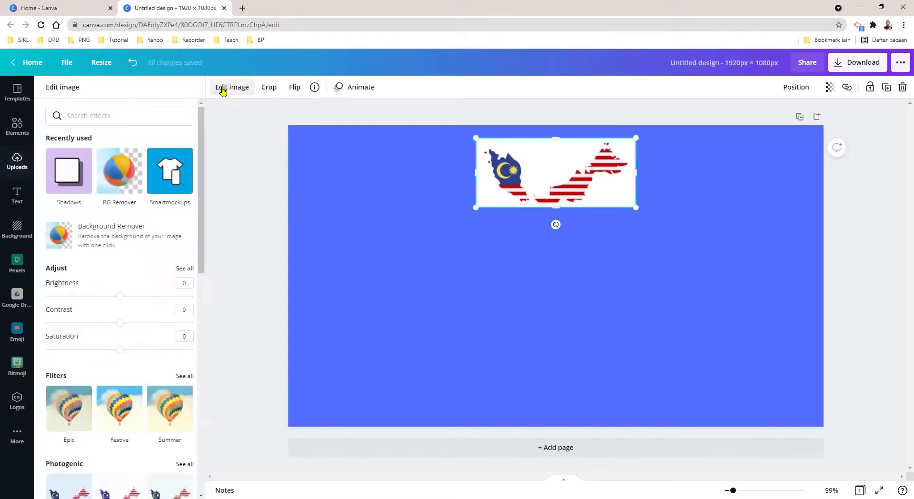
pyautogui.click(106, 232)
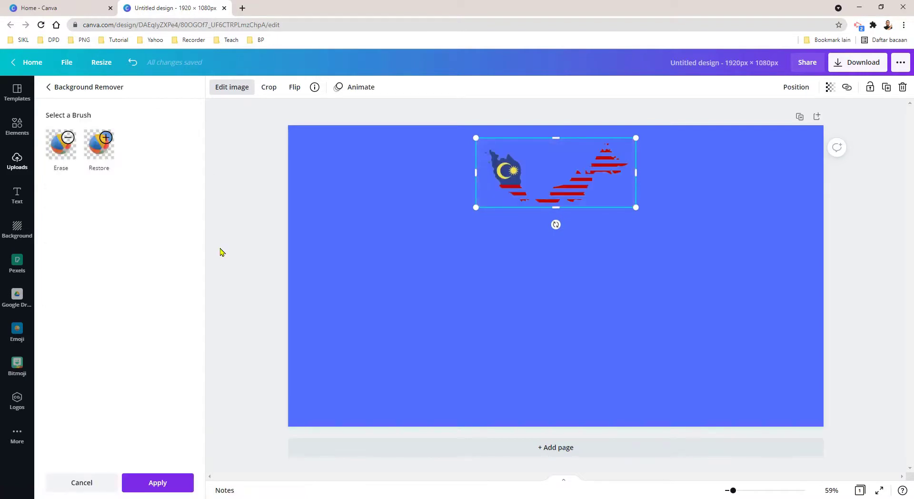
pyautogui.click(230, 84)
# Give the Malaysia map a white Glow shadow with transparency 100 and blur 2.
pyautogui.click(243, 94)
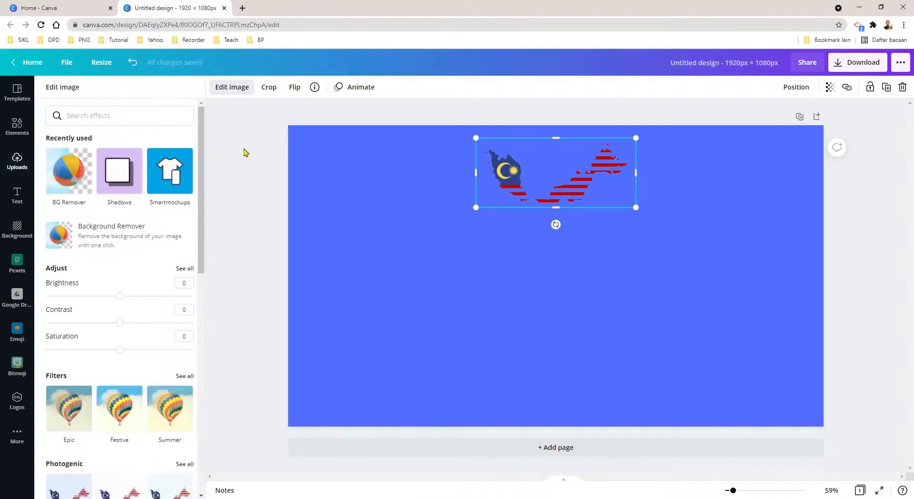
pyautogui.click(128, 178)
pyautogui.click(124, 144)
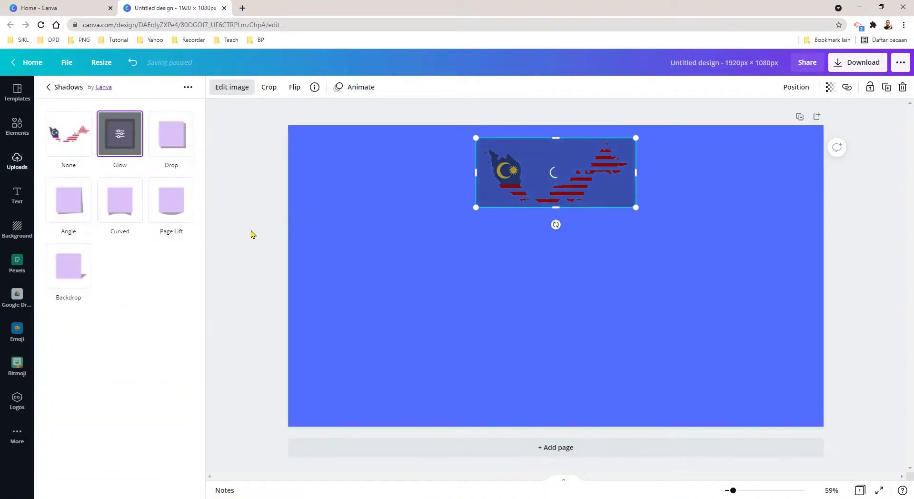
pyautogui.click(121, 140)
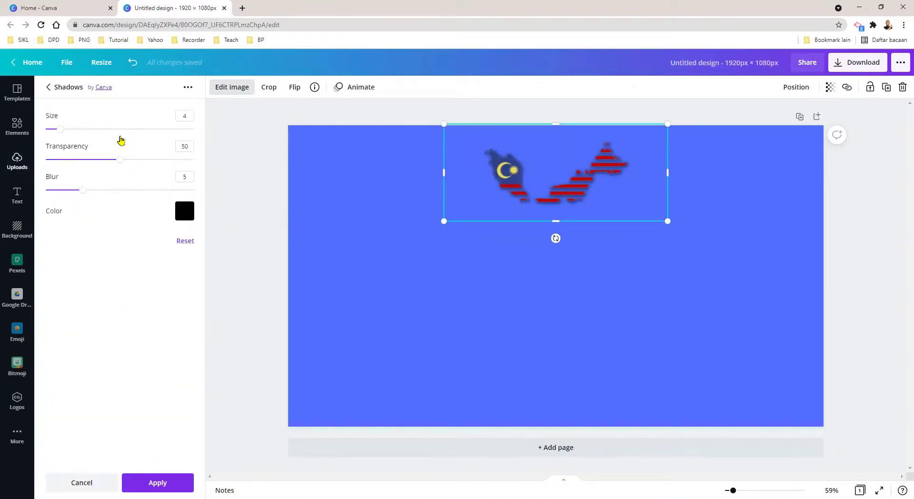
pyautogui.click(181, 217)
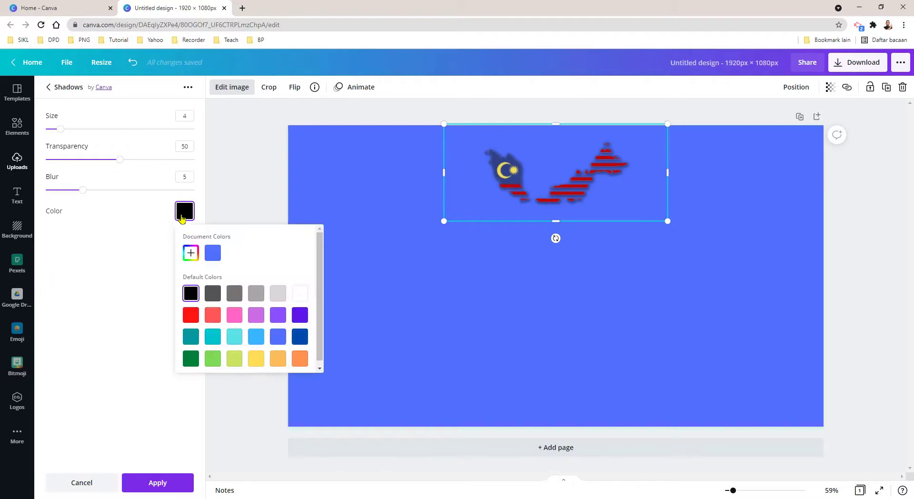
pyautogui.click(301, 296)
pyautogui.moveTo(123, 164); pyautogui.dragTo(205, 170)
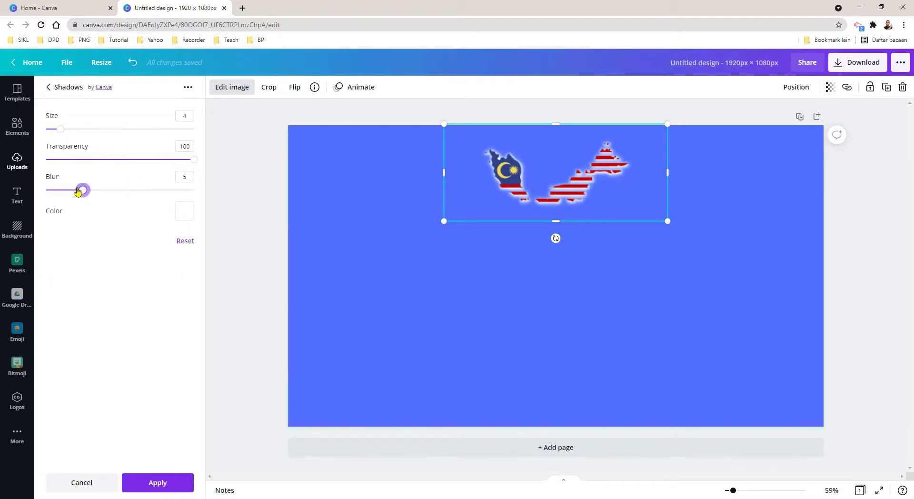
pyautogui.moveTo(78, 191)
pyautogui.mouseDown()
pyautogui.moveTo(43, 189)
pyautogui.moveTo(61, 191)
pyautogui.mouseUp()
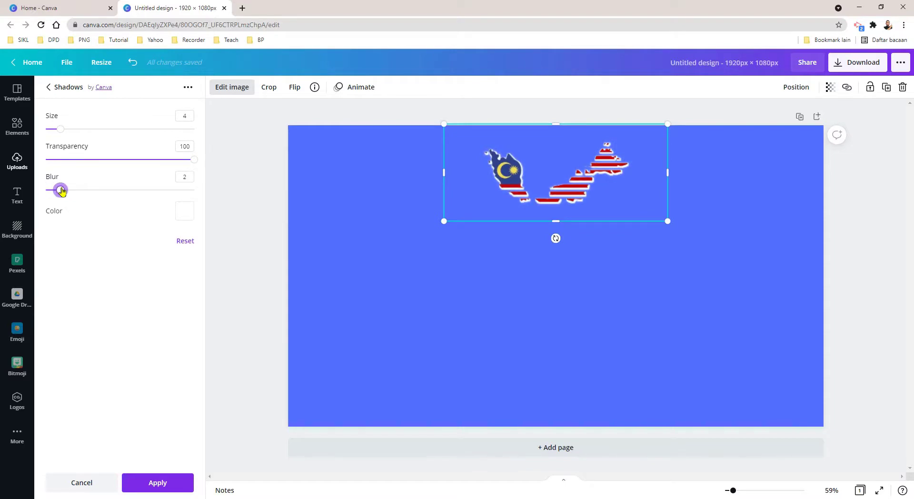
pyautogui.click(257, 229)
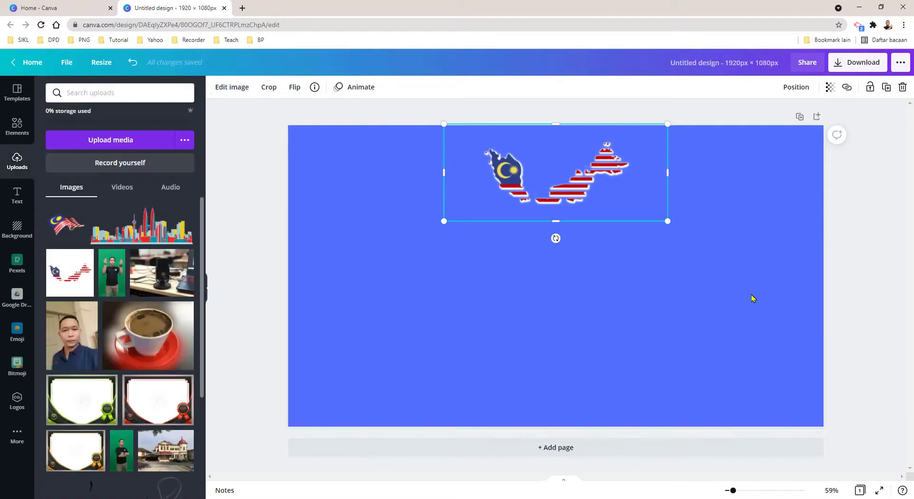
# Search the elements for "shape" and add the plain square to the page.
pyautogui.click(751, 299)
pyautogui.click(17, 126)
pyautogui.click(94, 93)
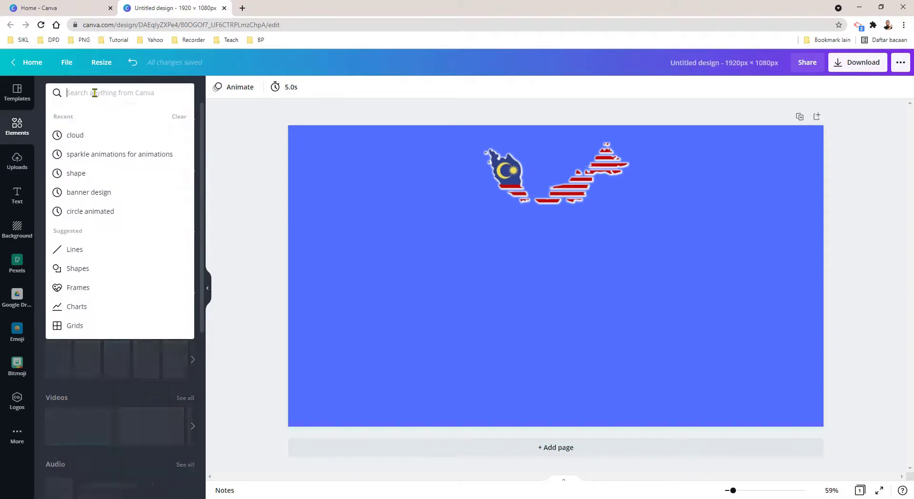
pyautogui.write('shape')
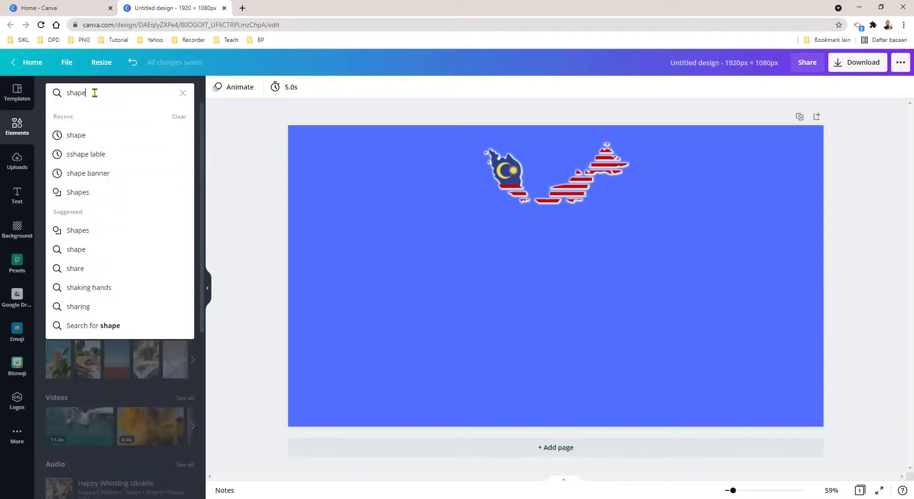
pyautogui.press('Return')
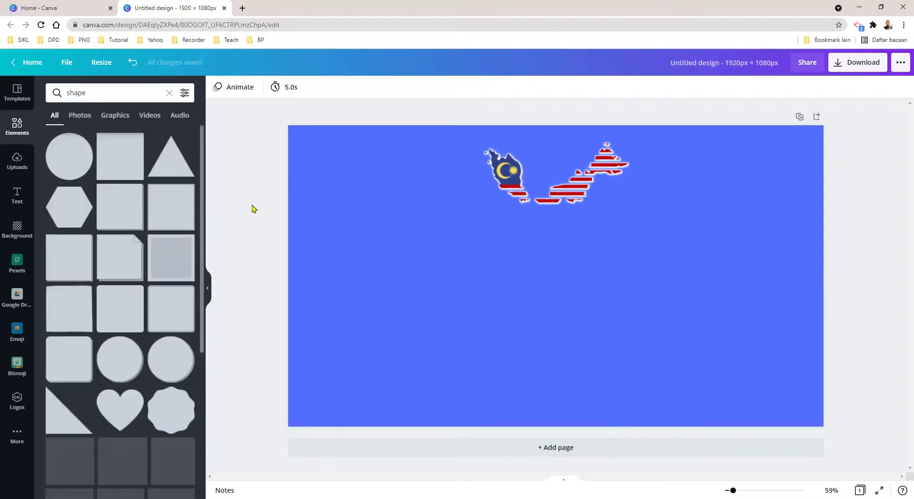
pyautogui.click(116, 153)
# Widen the square beyond the full page width and place it tilted slightly clockwise along the page's bottom edge.
pyautogui.moveTo(574, 335); pyautogui.dragTo(378, 357)
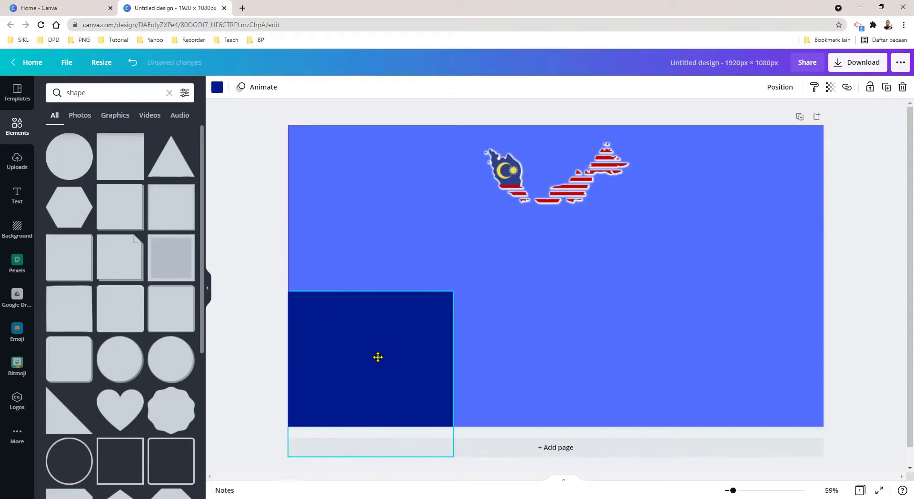
pyautogui.moveTo(453, 377); pyautogui.dragTo(862, 433)
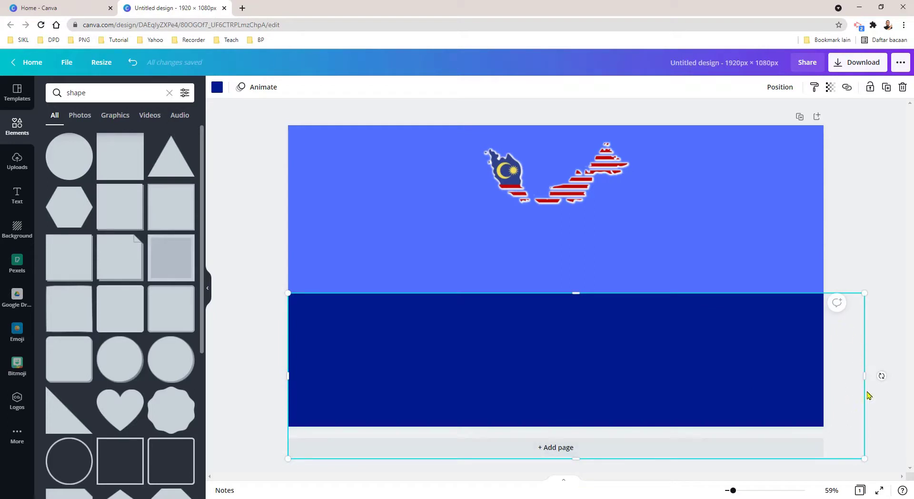
pyautogui.moveTo(881, 375); pyautogui.dragTo(886, 417)
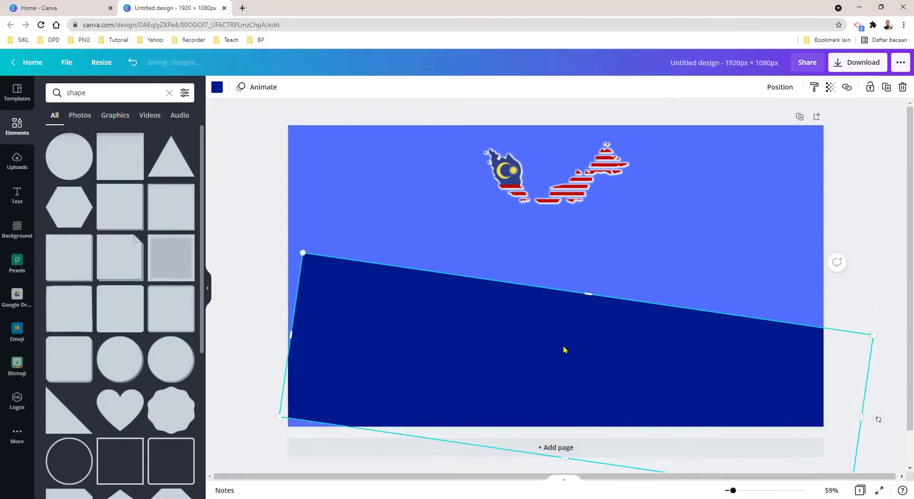
pyautogui.moveTo(502, 391); pyautogui.dragTo(528, 422)
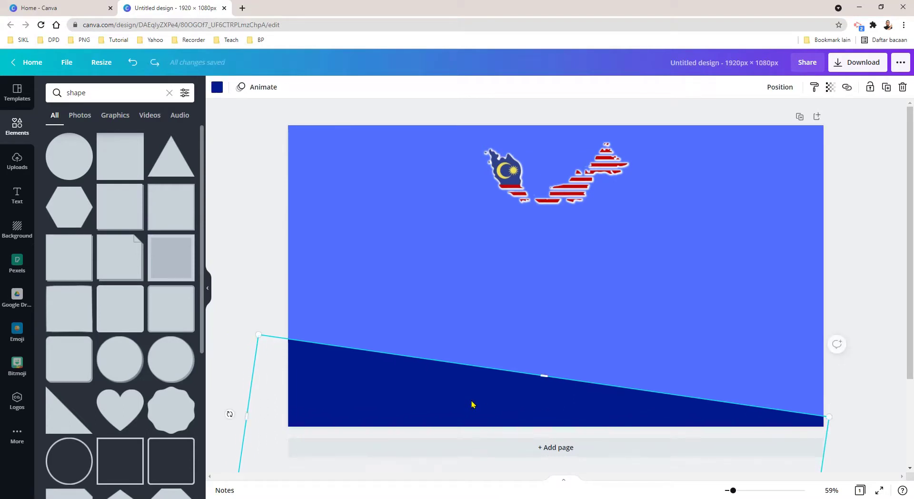
# Duplicate the tilted dark blue band and place the copy along the bottom edge, tilted counter-clockwise so it rises toward the page's right side.
pyautogui.moveTo(465, 408); pyautogui.dragTo(485, 313)
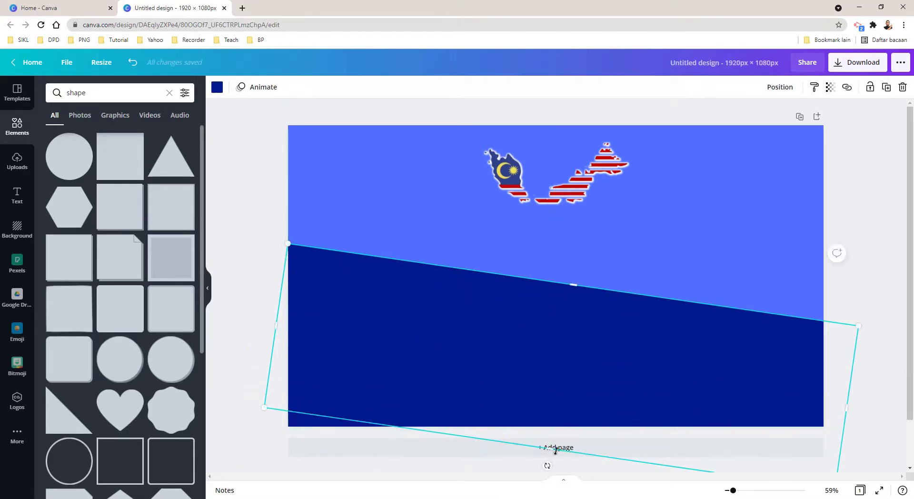
pyautogui.moveTo(548, 465); pyautogui.dragTo(578, 461)
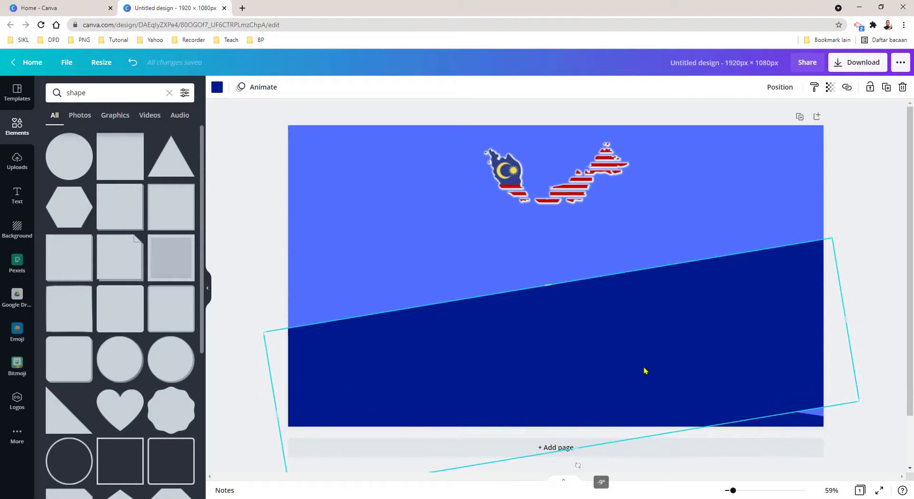
pyautogui.moveTo(646, 371); pyautogui.dragTo(703, 380)
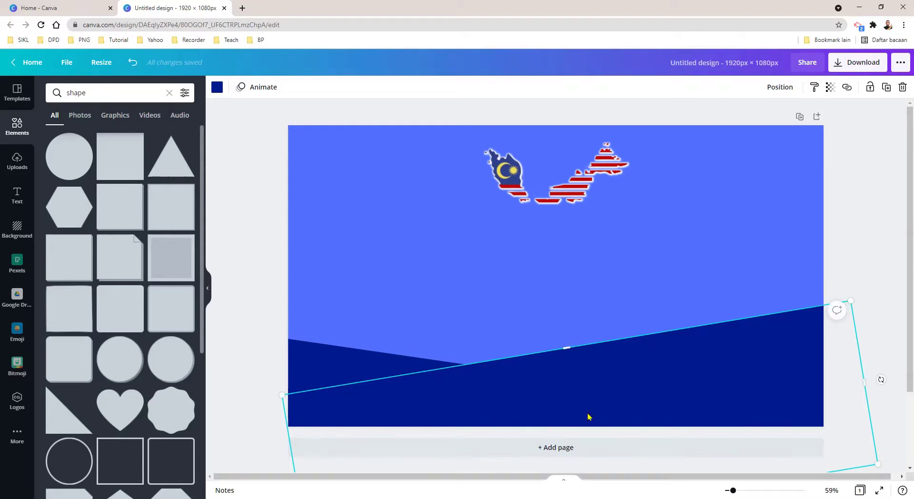
pyautogui.moveTo(881, 379); pyautogui.dragTo(885, 393)
pyautogui.click(878, 319)
# Reduce the tilt of the clockwise-tilted blue band and raise it so the two bands cross near the page's middle.
pyautogui.click(343, 359)
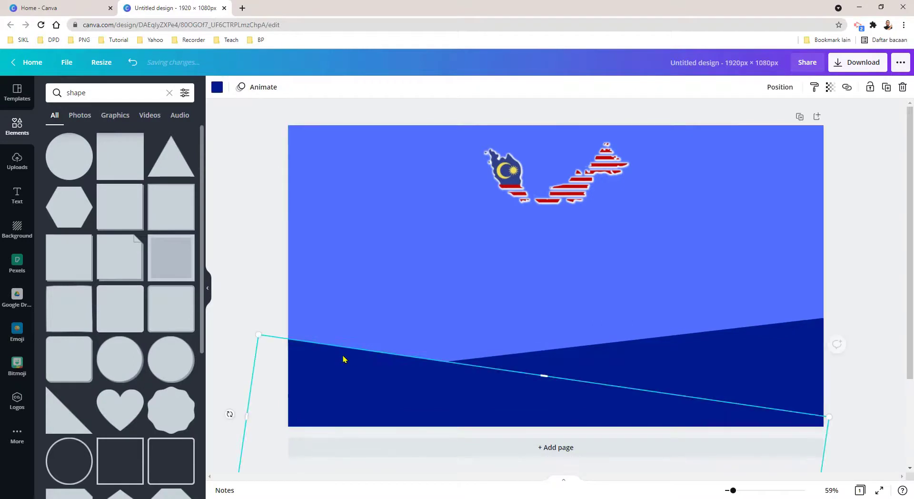
pyautogui.scroll(-2, 854, 337)
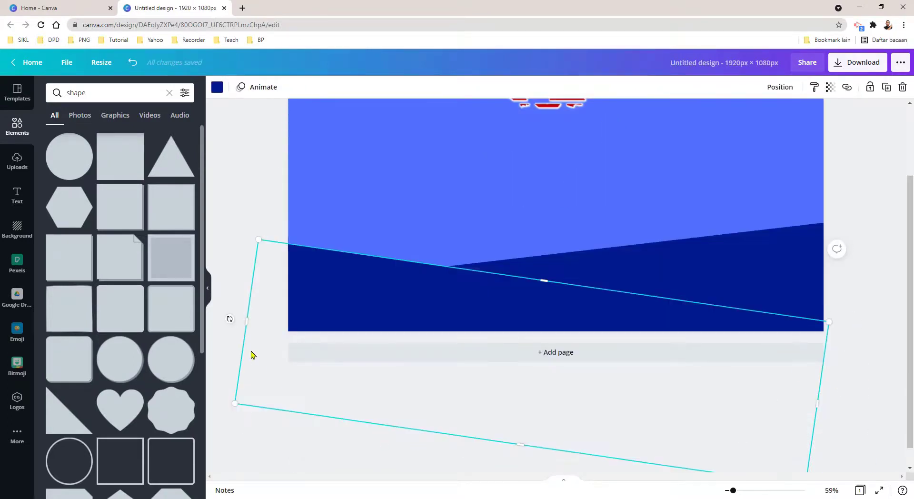
pyautogui.moveTo(229, 320); pyautogui.dragTo(229, 338)
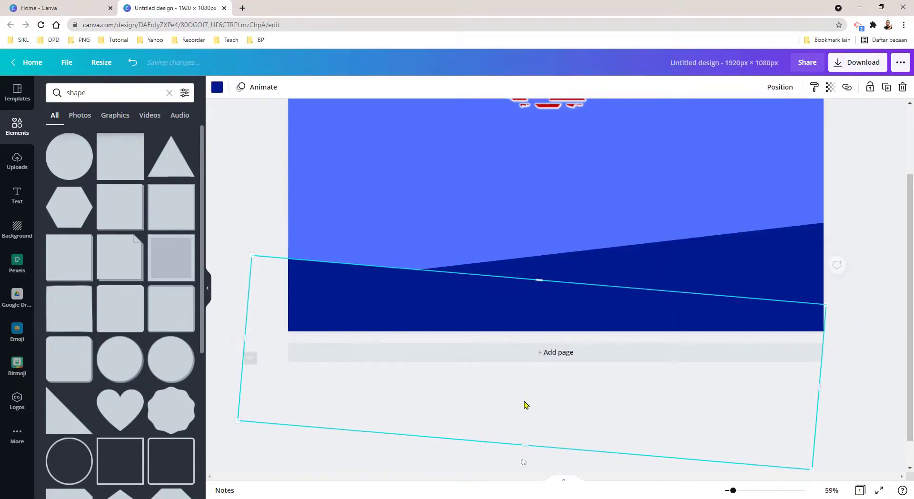
pyautogui.moveTo(624, 413); pyautogui.dragTo(624, 406)
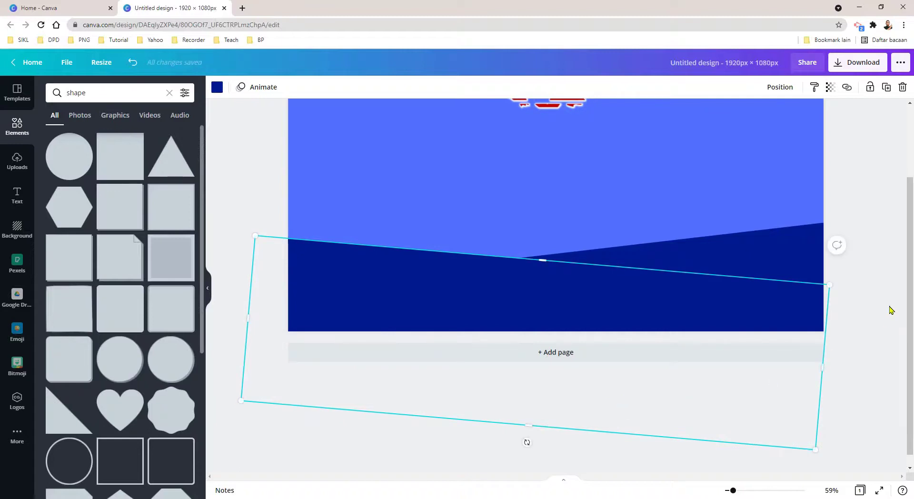
pyautogui.click(891, 310)
pyautogui.scroll(2, 890, 309)
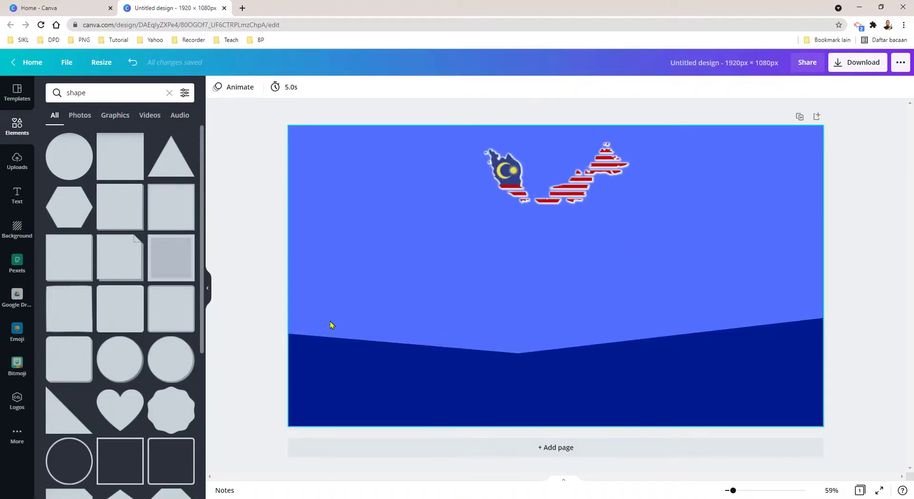
# Colour the band rising to the right in the map photo's red and the other band white, raising the white band slightly.
pyautogui.click(624, 351)
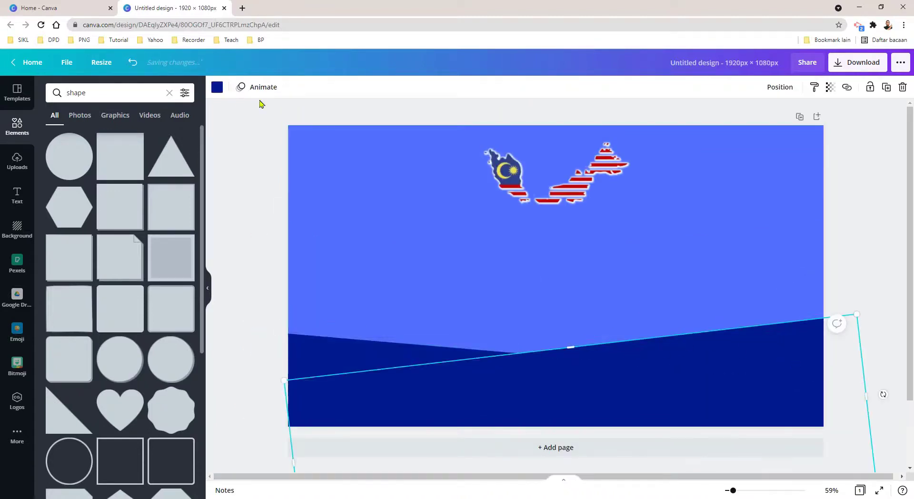
pyautogui.click(217, 89)
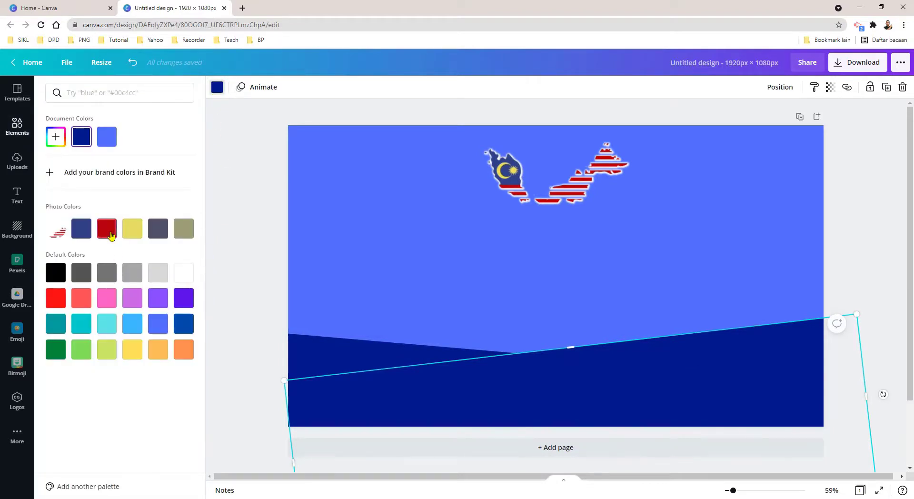
pyautogui.click(107, 228)
pyautogui.moveTo(308, 349); pyautogui.dragTo(306, 338)
pyautogui.click(217, 87)
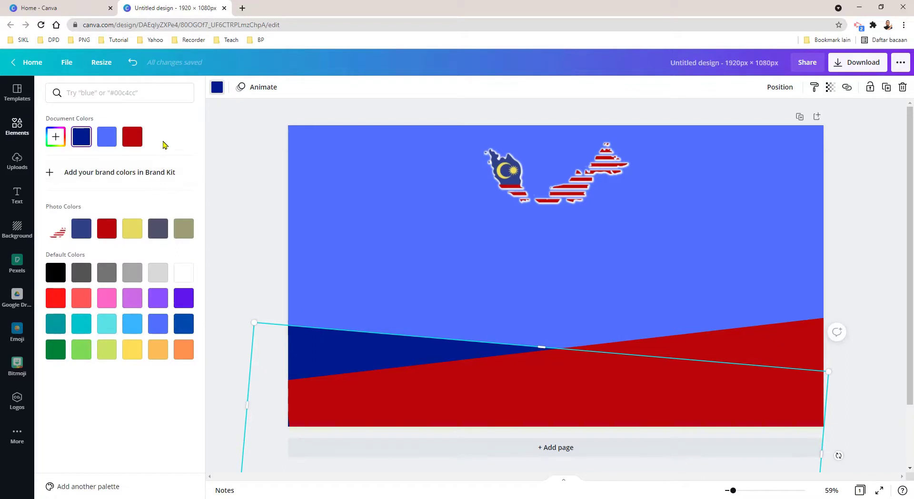
pyautogui.click(185, 271)
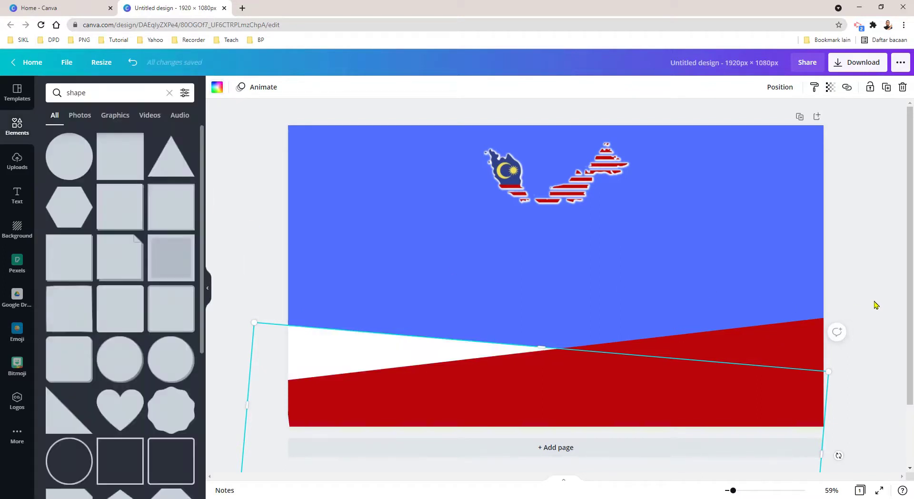
pyautogui.click(876, 305)
# Add the uploaded city skyline image, enlarge it to about 2005 x 764 px and centre it over the lower page.
pyautogui.click(12, 164)
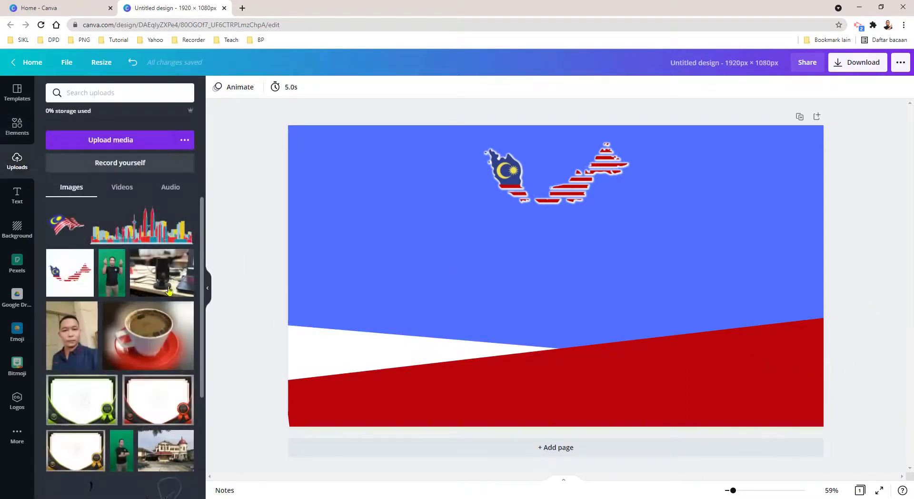
pyautogui.click(149, 226)
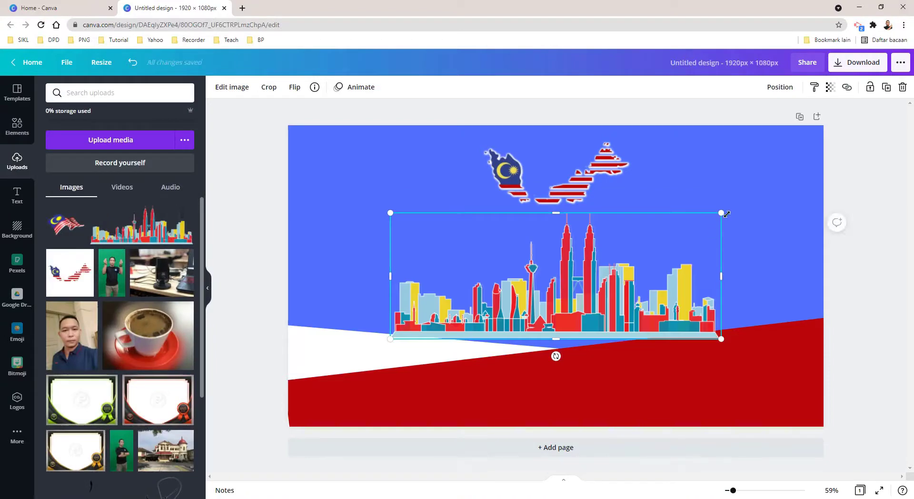
pyautogui.moveTo(727, 214); pyautogui.dragTo(871, 157)
pyautogui.moveTo(714, 286); pyautogui.dragTo(613, 302)
pyautogui.moveTo(824, 373); pyautogui.dragTo(871, 392)
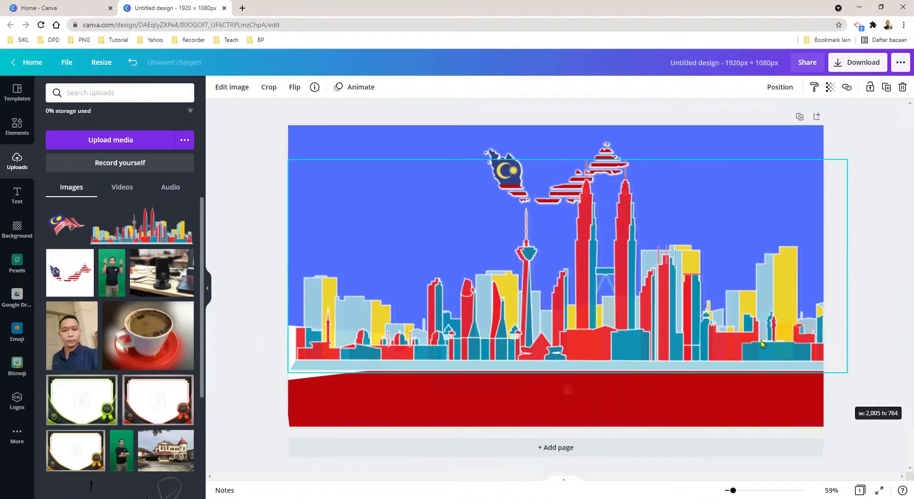
pyautogui.moveTo(757, 336); pyautogui.dragTo(743, 352)
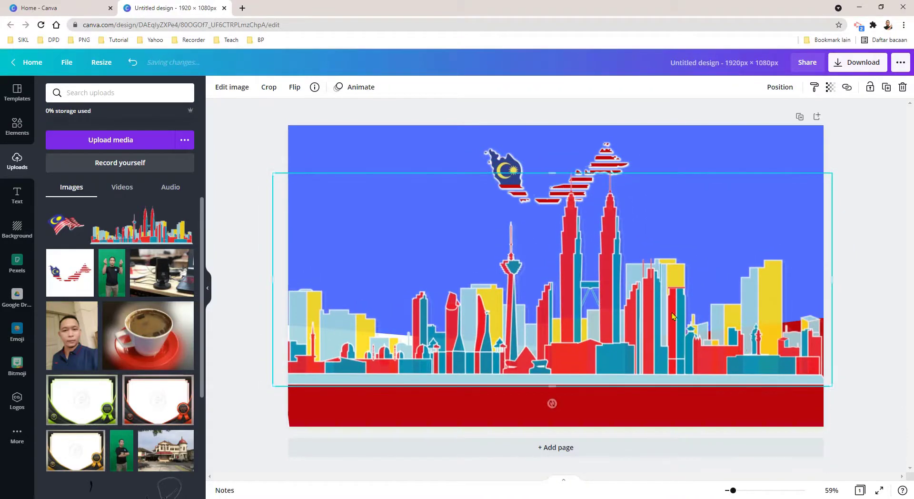
# Send the skyline image backward until it sits behind both the red and the white band.
pyautogui.rightClick(602, 281)
pyautogui.click(645, 328)
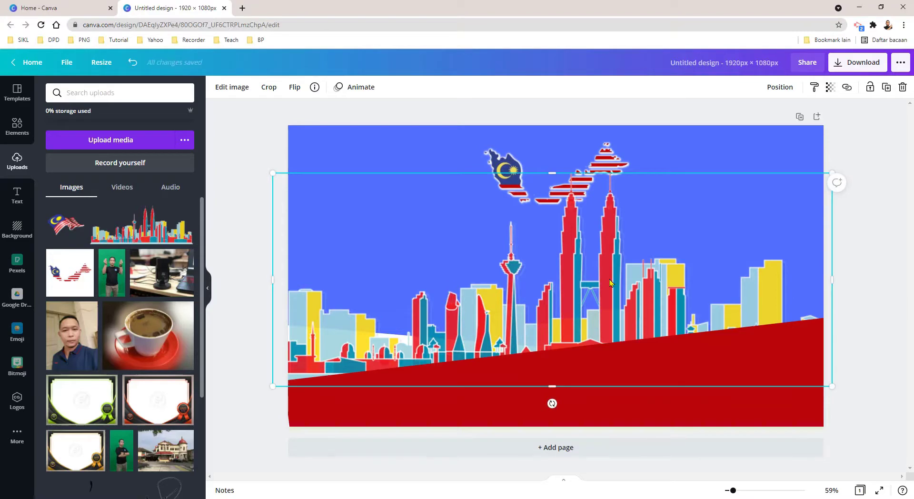
pyautogui.rightClick(600, 273)
pyautogui.click(644, 326)
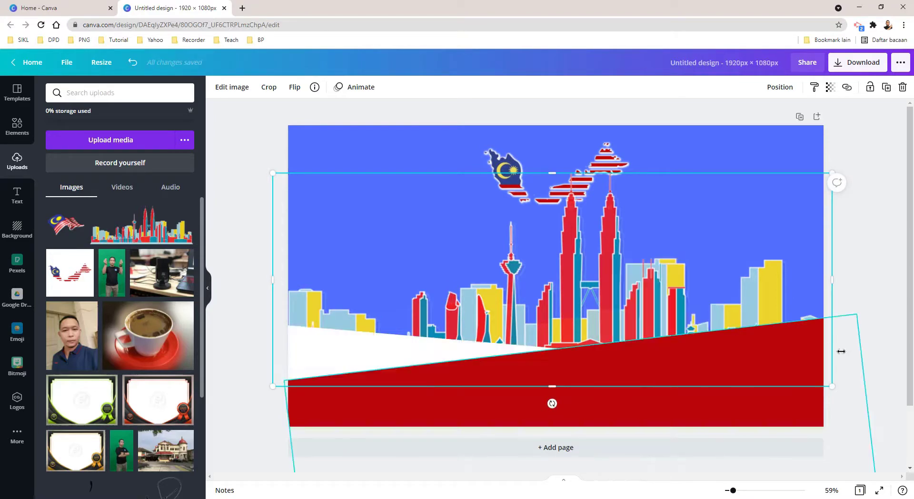
# Add the uploaded waving Malaysia flag, enlarge it and place it over the page's left edge.
pyautogui.click(65, 225)
pyautogui.moveTo(533, 269); pyautogui.dragTo(348, 242)
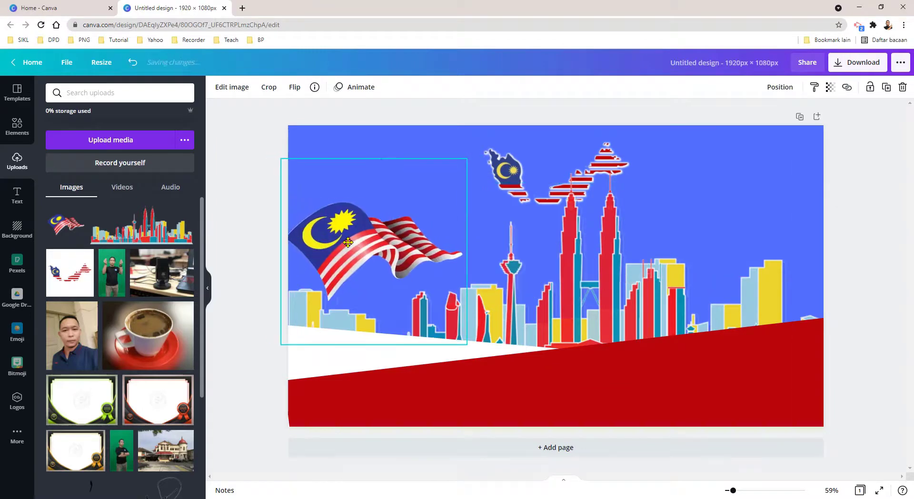
pyautogui.moveTo(467, 155); pyautogui.dragTo(515, 112)
pyautogui.moveTo(419, 206); pyautogui.dragTo(397, 215)
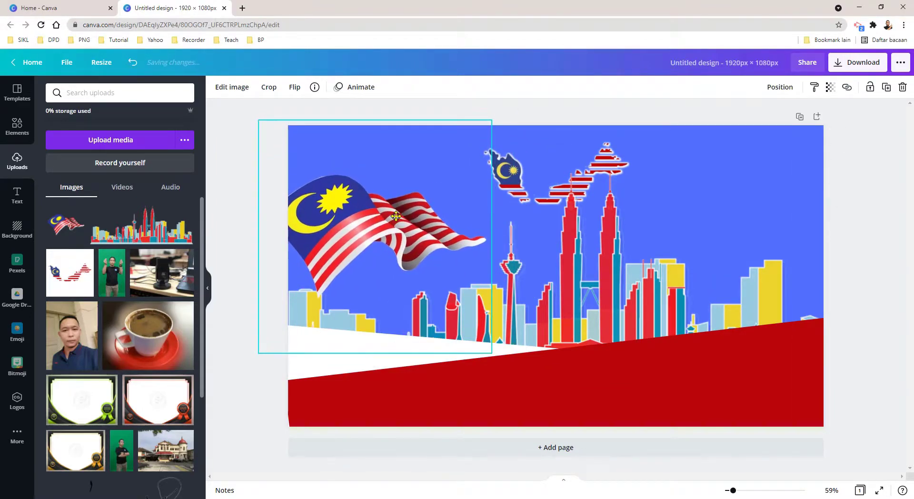
# Move the skyline image and the red and white bands slightly lower on the page.
pyautogui.click(589, 246)
pyautogui.moveTo(589, 246); pyautogui.dragTo(587, 262)
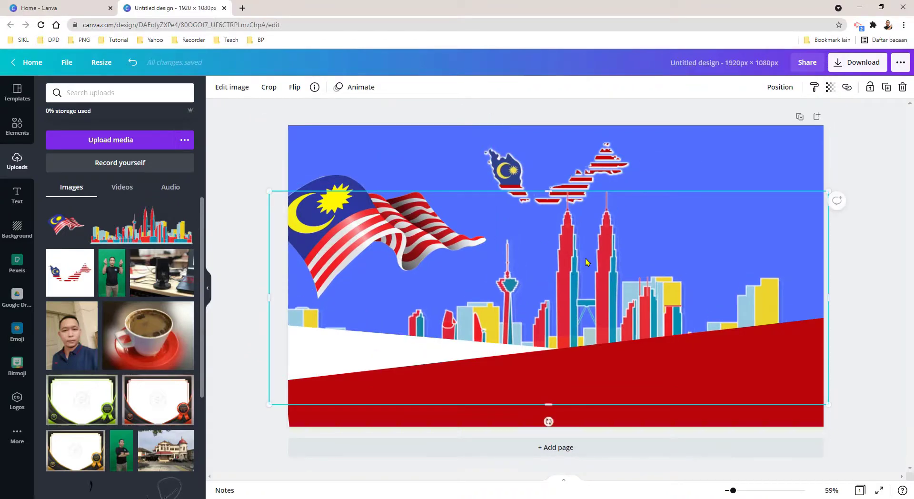
pyautogui.click(716, 379)
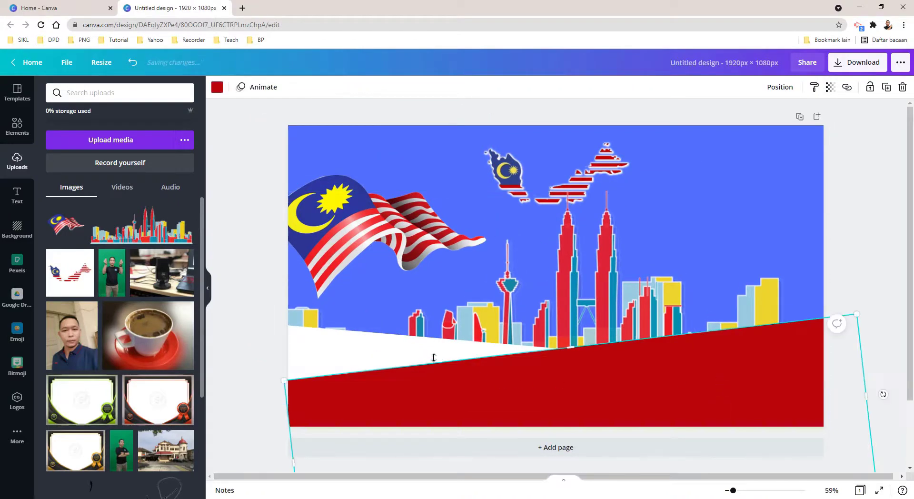
pyautogui.click(241, 321)
pyautogui.click(312, 367)
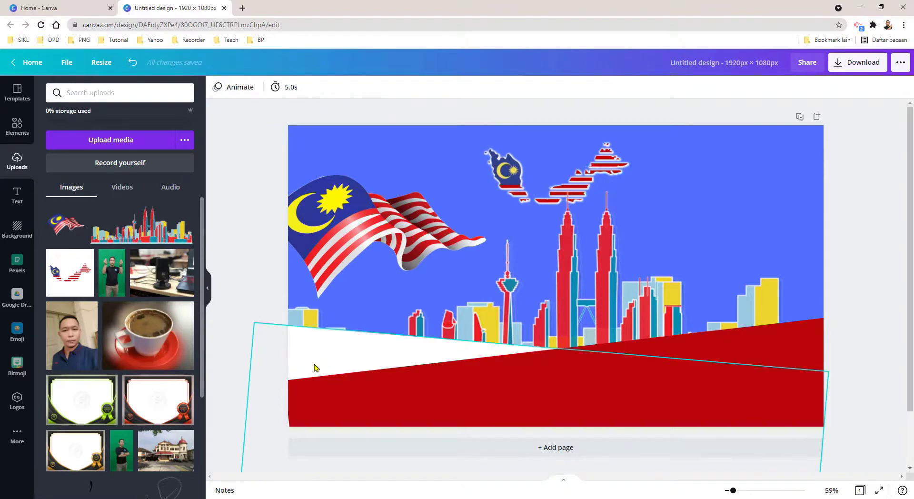
pyautogui.keyDown('shift'); pyautogui.click(782, 347); pyautogui.keyUp('shift')
pyautogui.moveTo(781, 348); pyautogui.dragTo(782, 362)
pyautogui.moveTo(610, 238); pyautogui.dragTo(605, 253)
# Enlarge the waving flag slightly and duplicate it near the page's left edge.
pyautogui.click(389, 233)
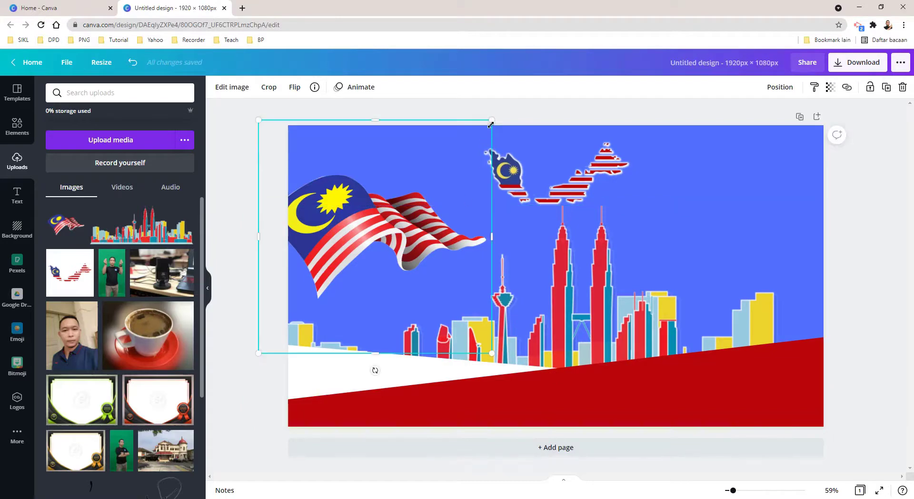
pyautogui.moveTo(491, 124); pyautogui.dragTo(506, 111)
pyautogui.moveTo(370, 222); pyautogui.dragTo(386, 231)
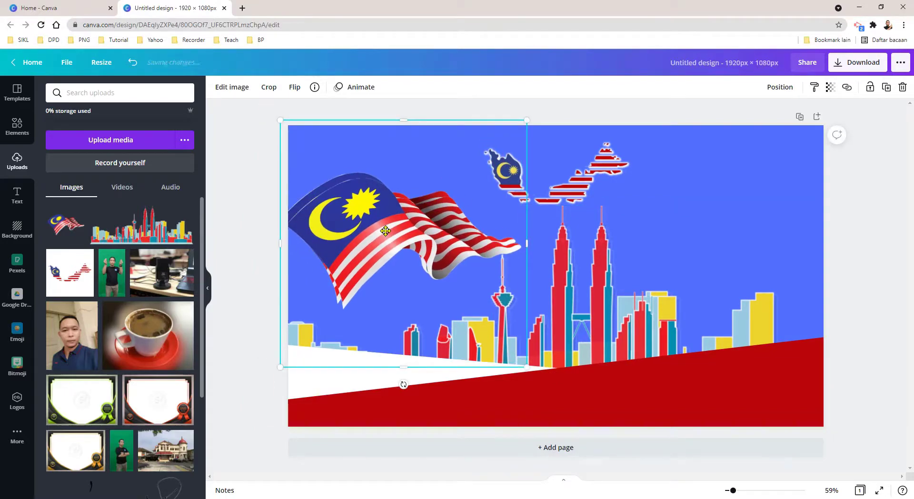
# Flip the duplicate flag horizontally and place it at the page's right edge, mirroring the original.
pyautogui.click(295, 87)
pyautogui.click(319, 112)
pyautogui.moveTo(439, 218); pyautogui.dragTo(699, 217)
pyautogui.click(881, 220)
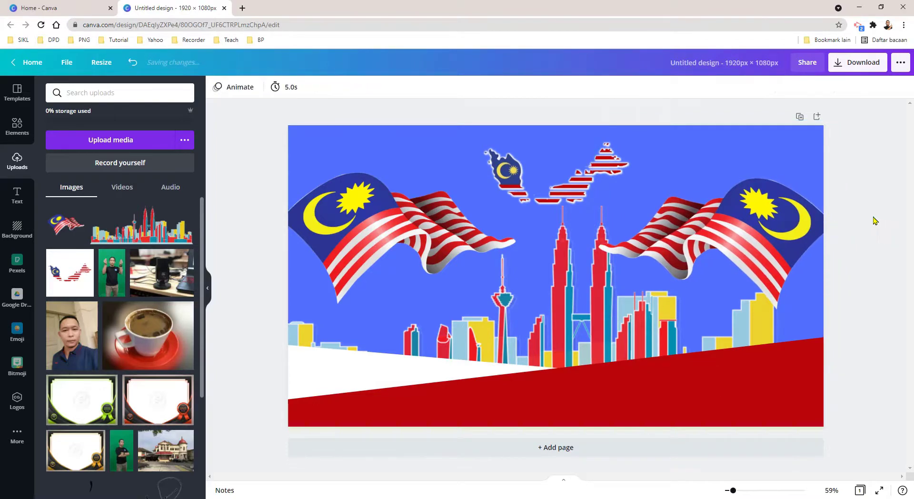
# Replace the elements search "shape" with "sparkle animations for animations".
pyautogui.click(16, 129)
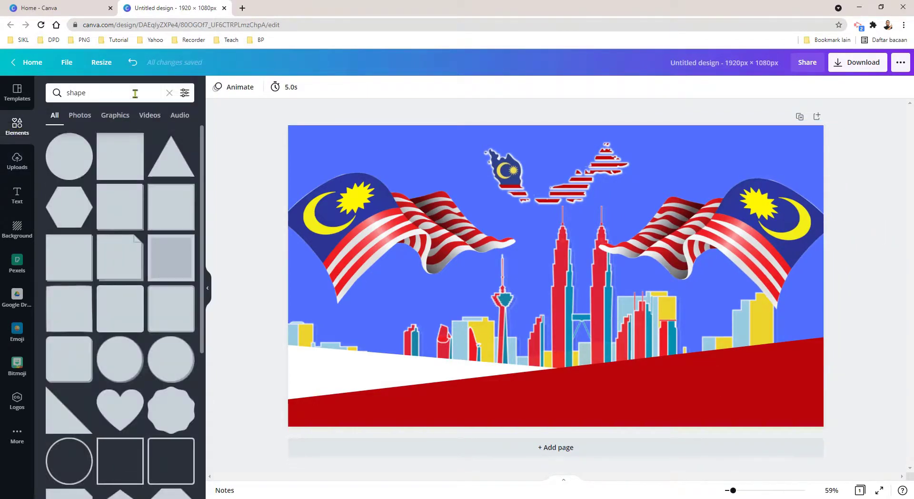
pyautogui.moveTo(136, 93); pyautogui.dragTo(62, 97)
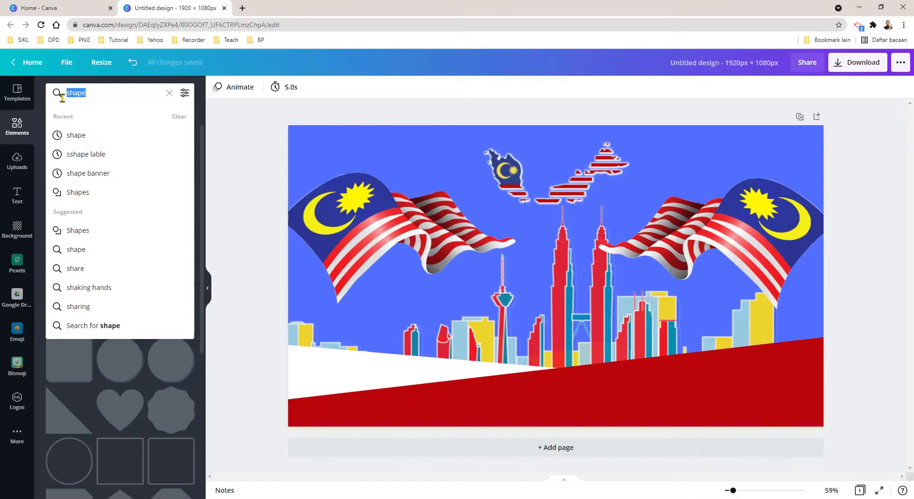
pyautogui.write('sparkle animations for animations')
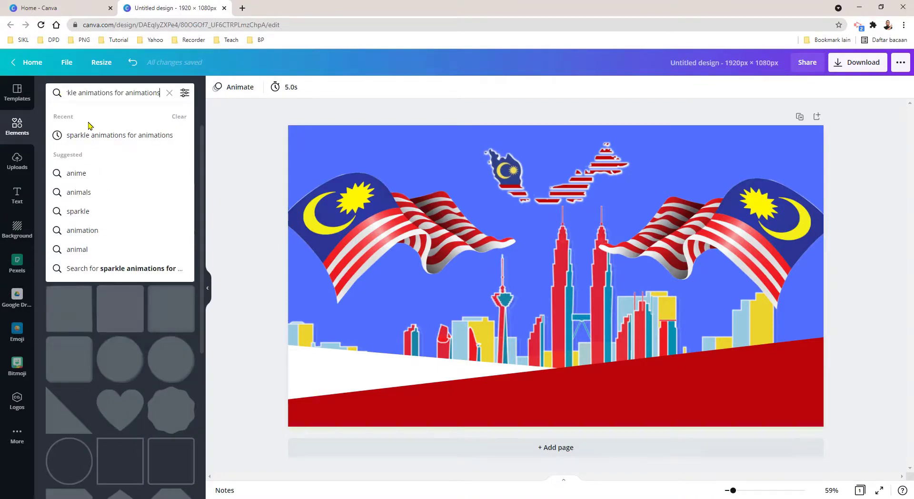
pyautogui.press('Return')
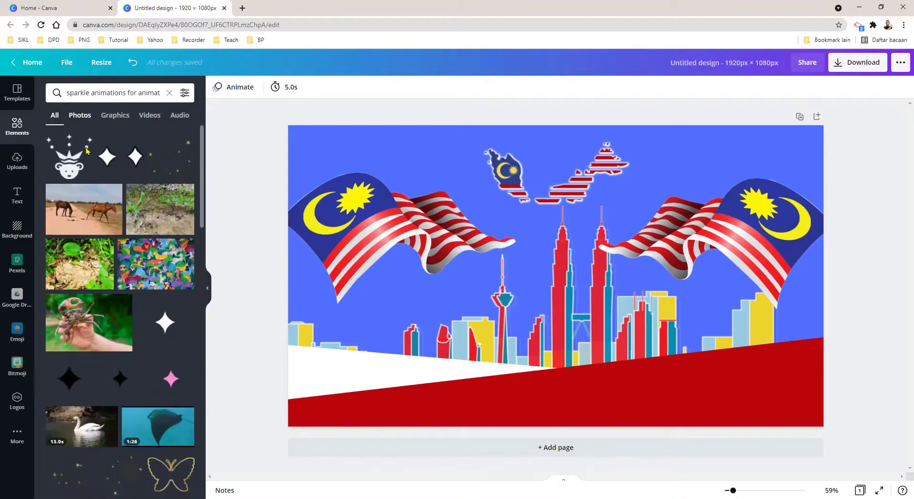
# Add the animated yellow fireworks burst, shrink it slightly and place it around the Malaysia map and tower tops.
pyautogui.scroll(-10, 148, 221)
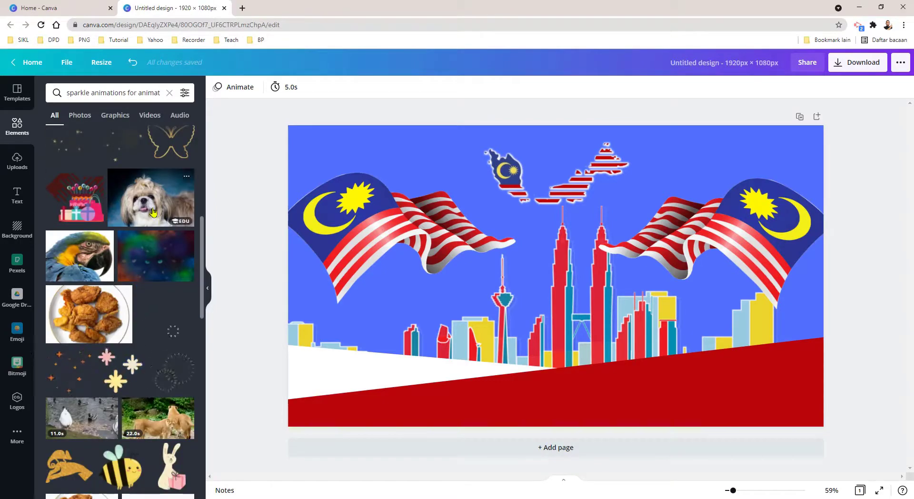
pyautogui.click(172, 286)
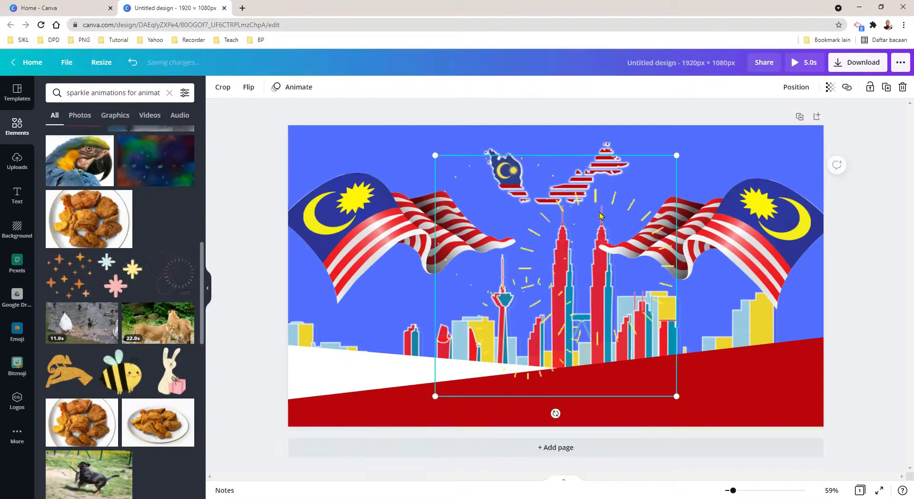
pyautogui.moveTo(671, 154); pyautogui.dragTo(641, 194)
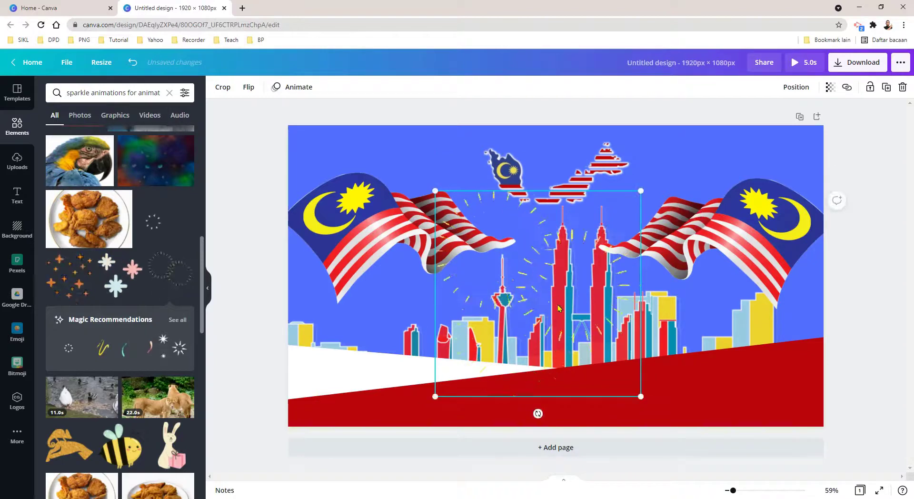
pyautogui.moveTo(560, 297); pyautogui.dragTo(569, 249)
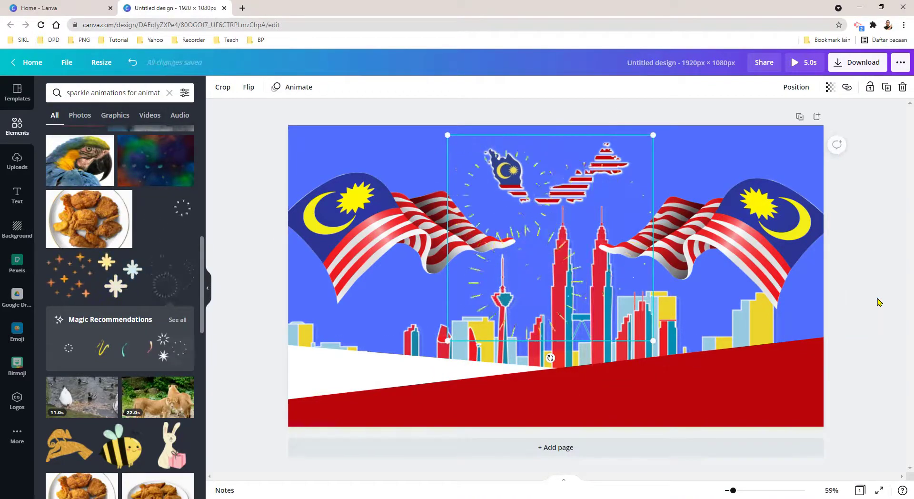
pyautogui.press('Escape')
# Search the elements for "cloud" and place the second white cloud graphic in the page's upper right corner.
pyautogui.click(169, 93)
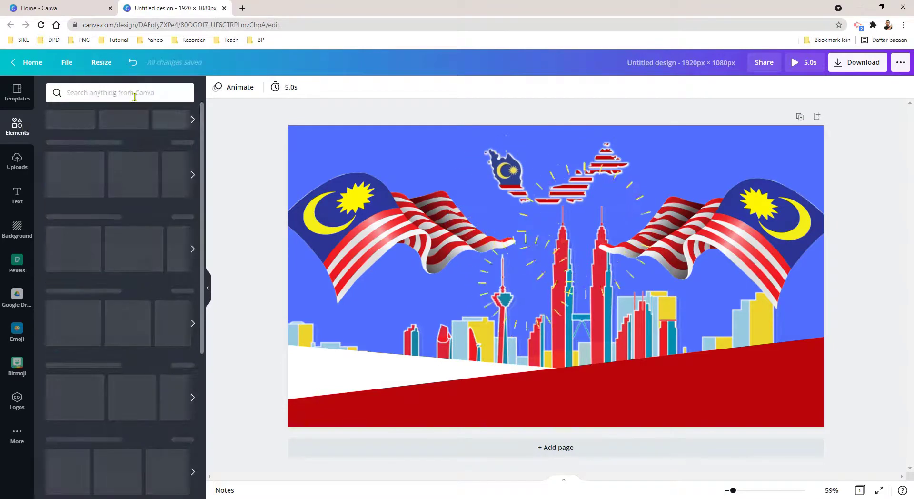
pyautogui.write('cloud')
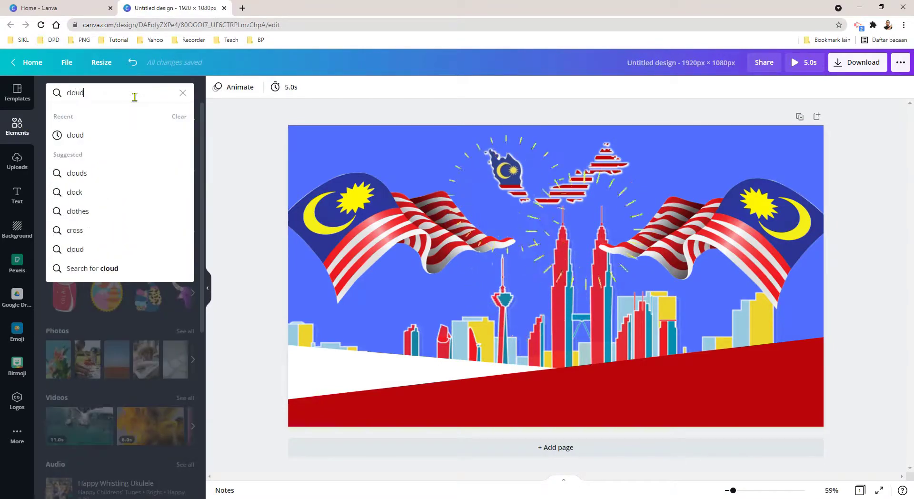
pyautogui.press('Return')
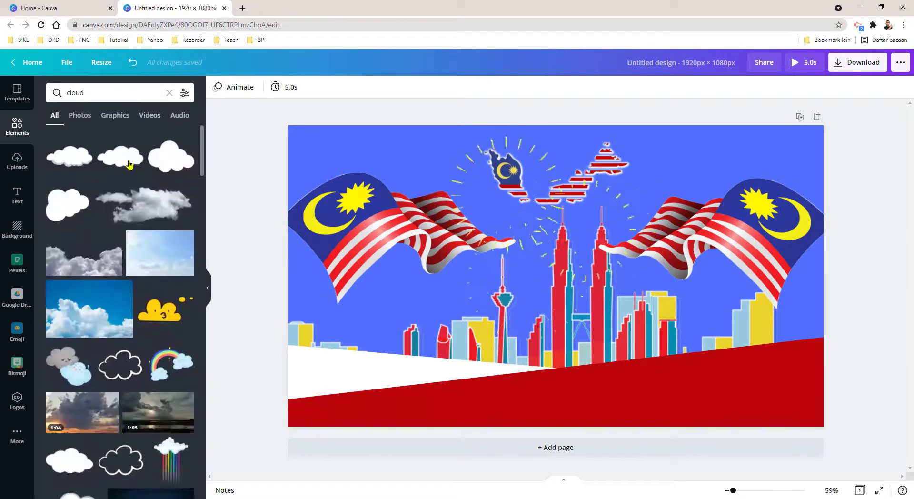
pyautogui.click(120, 156)
pyautogui.moveTo(647, 257); pyautogui.dragTo(824, 159)
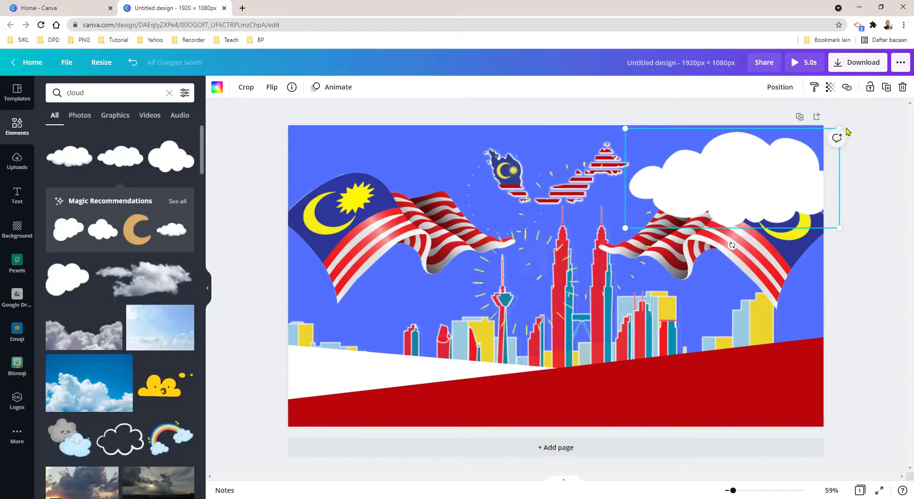
# Shrink the white cloud, fit it in the page's upper right corner above the flag, and make it slightly transparent.
pyautogui.moveTo(838, 227); pyautogui.dragTo(752, 187)
pyautogui.moveTo(711, 164); pyautogui.dragTo(777, 158)
pyautogui.click(832, 89)
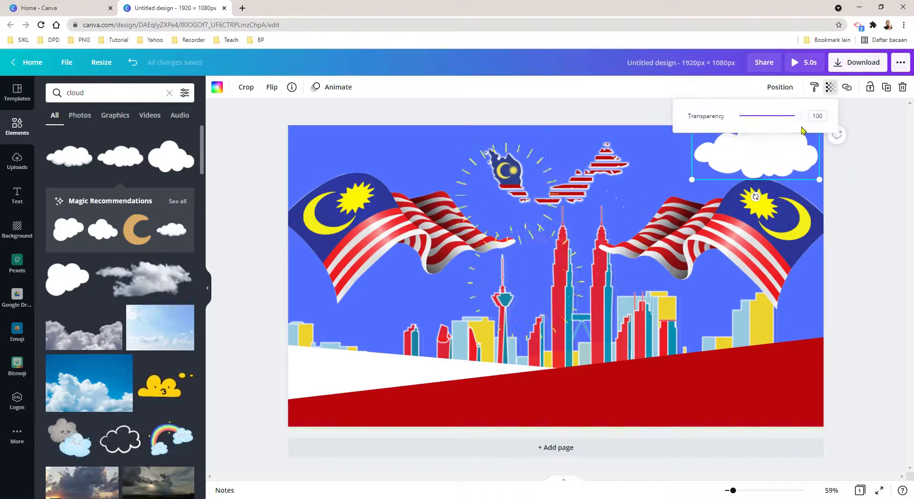
pyautogui.click(787, 117)
# Add another white cloud from the magic recommendations, shrink it and place it partly off the page's upper left corner.
pyautogui.click(166, 200)
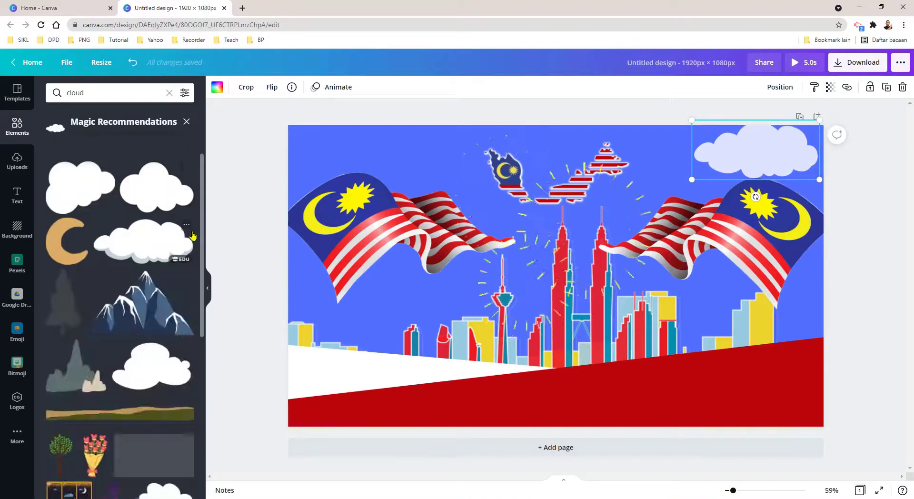
pyautogui.scroll(-6, 189, 237)
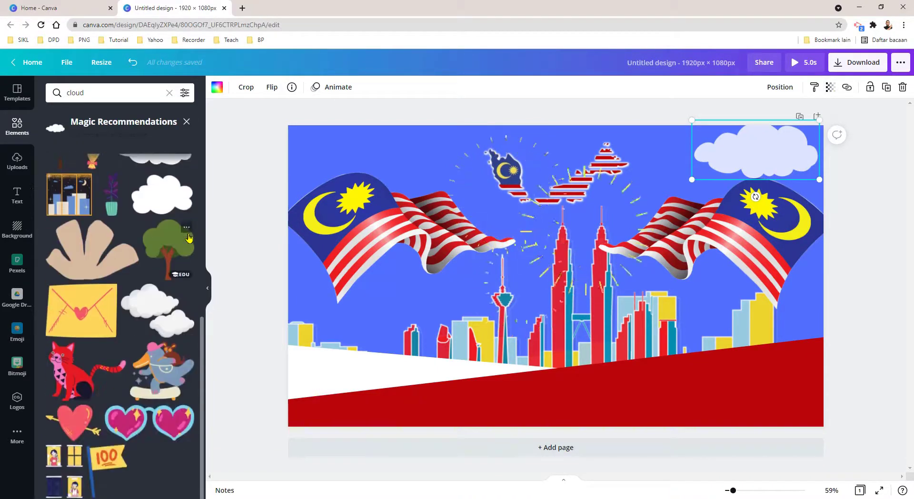
pyautogui.scroll(4, 167, 190)
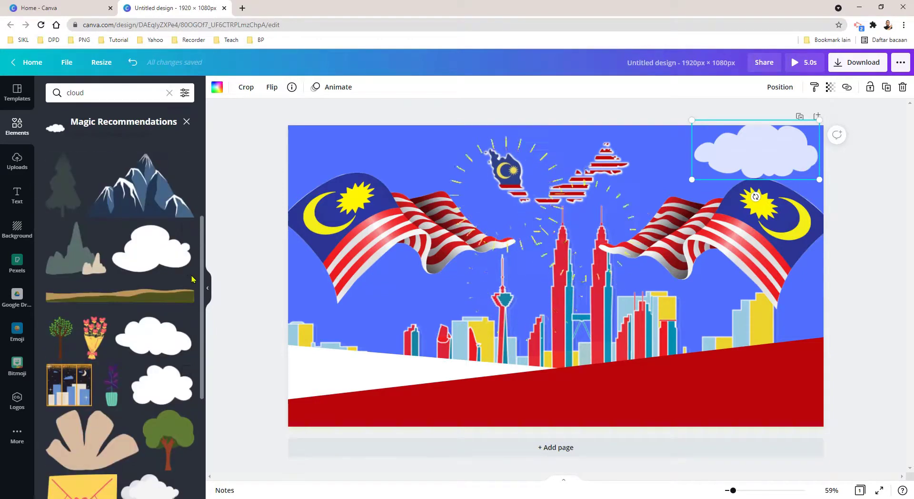
pyautogui.click(175, 340)
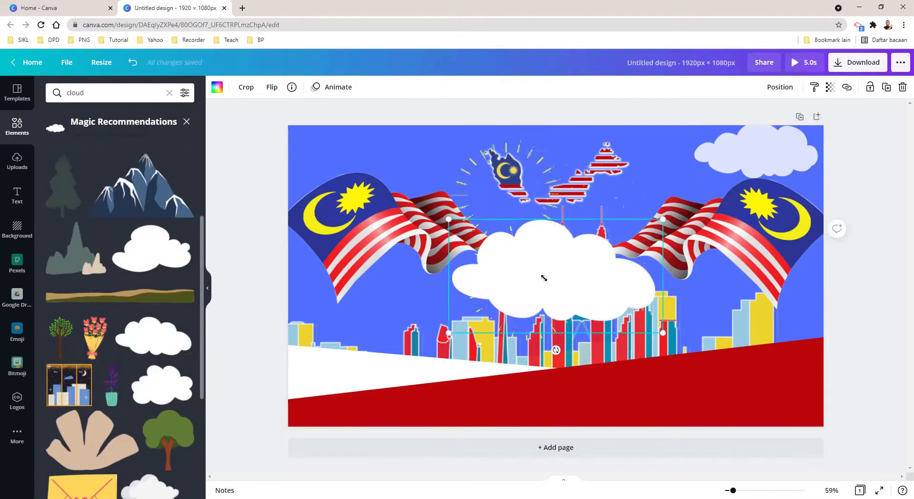
pyautogui.moveTo(491, 241); pyautogui.dragTo(332, 147)
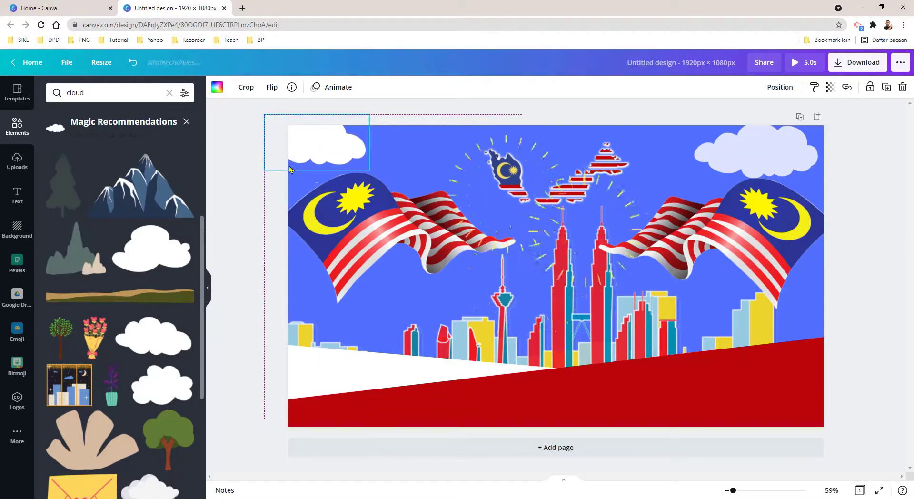
pyautogui.click(248, 167)
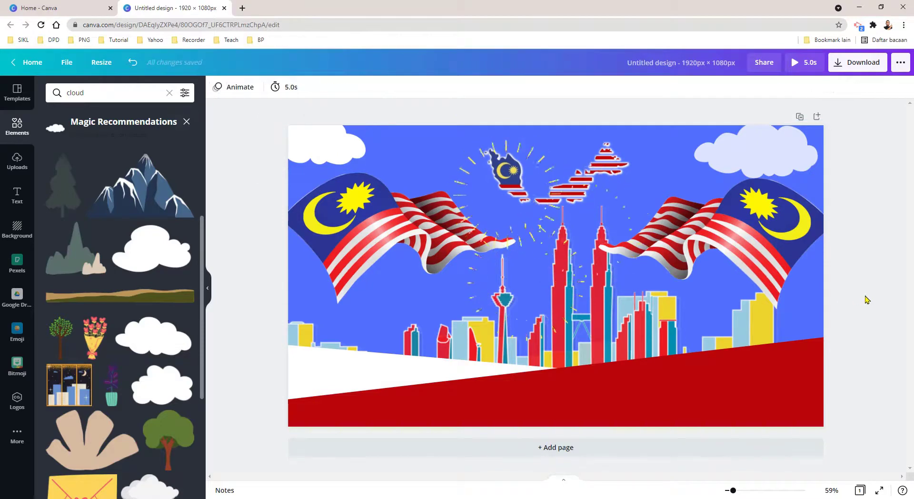
# Add a heading to the page reading "Selamat Hari Malaysia".
pyautogui.click(16, 195)
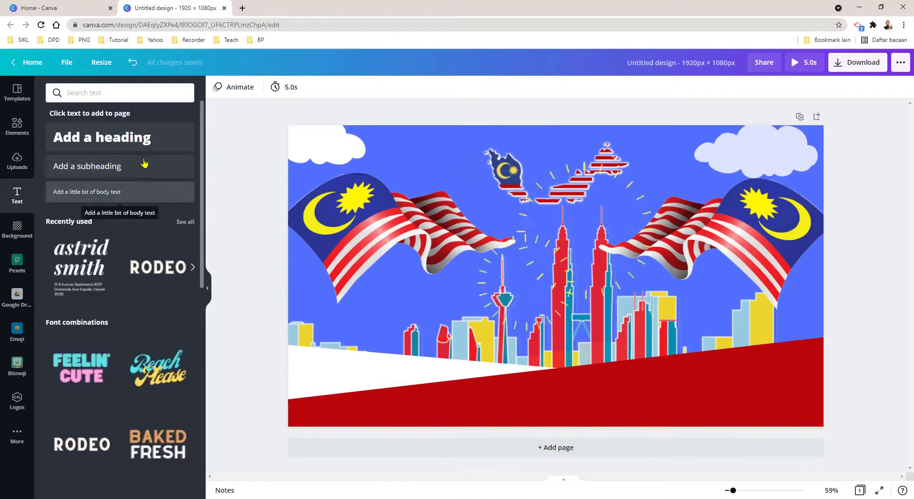
pyautogui.click(143, 138)
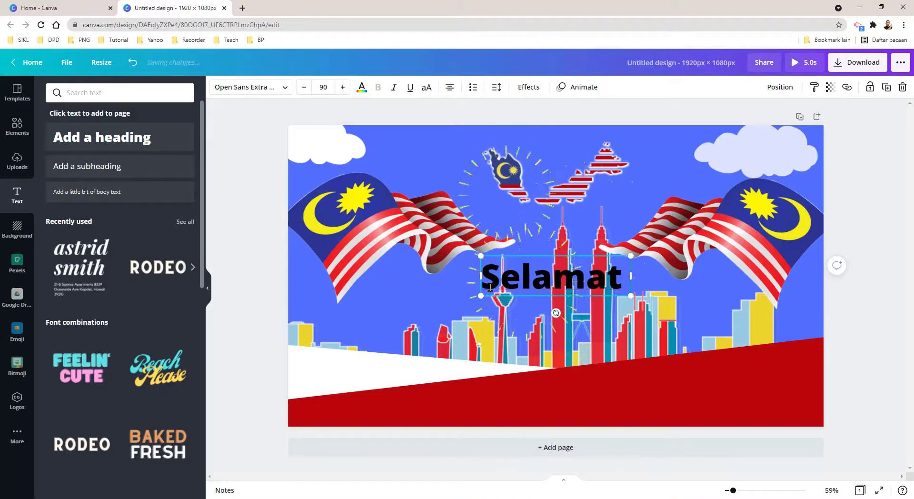
pyautogui.write('Selamat Hari Mala')
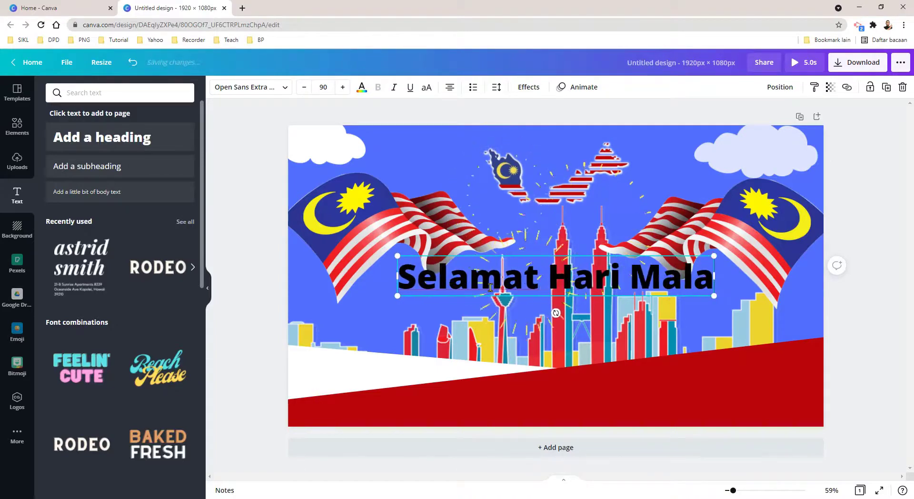
pyautogui.write('ysia')
# Set the font of the whole "Selamat Hari Malaysia" heading to Intro Rust BookBasel.
pyautogui.hotkey('ctrl', 'a')
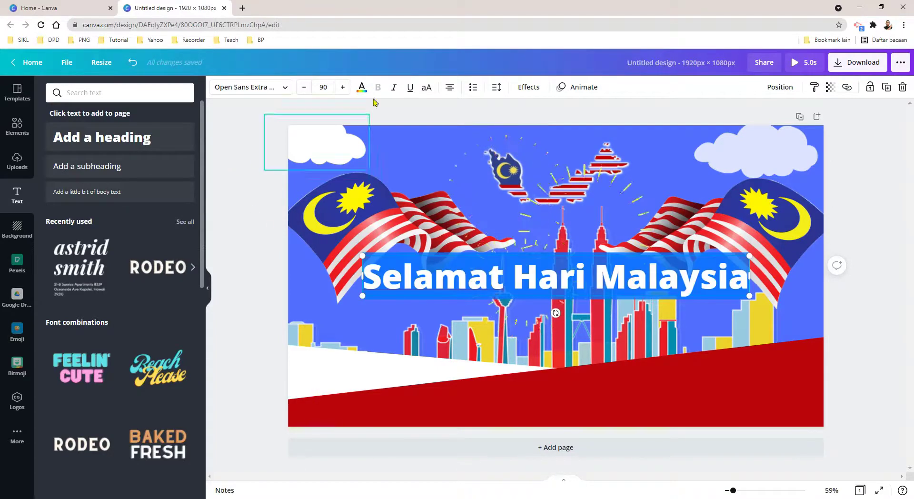
pyautogui.click(362, 86)
pyautogui.click(286, 87)
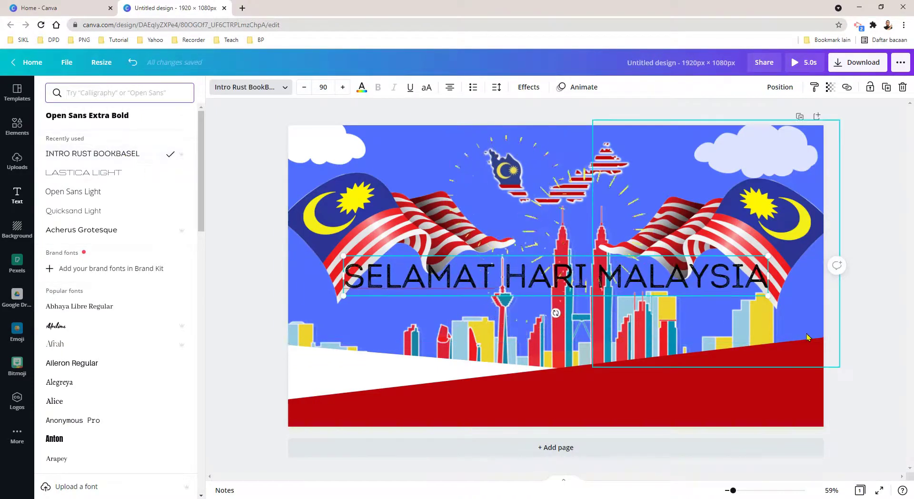
pyautogui.click(867, 346)
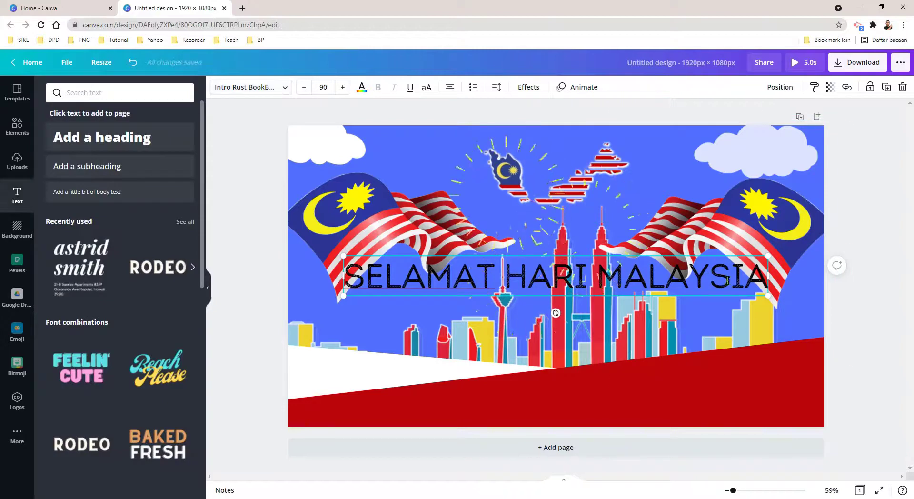
# Move the heading onto the red band's right side, shrink it to about size 61.7 and colour it white.
pyautogui.moveTo(721, 284); pyautogui.dragTo(727, 391)
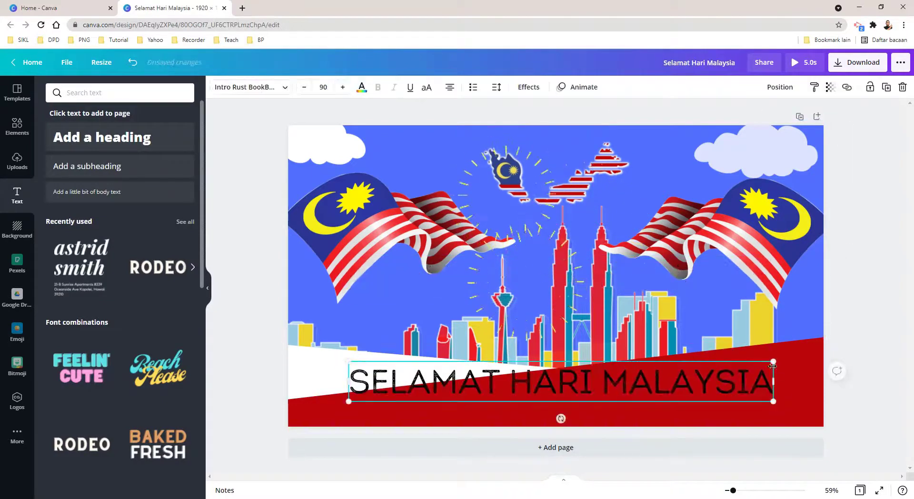
pyautogui.moveTo(774, 358); pyautogui.dragTo(782, 385)
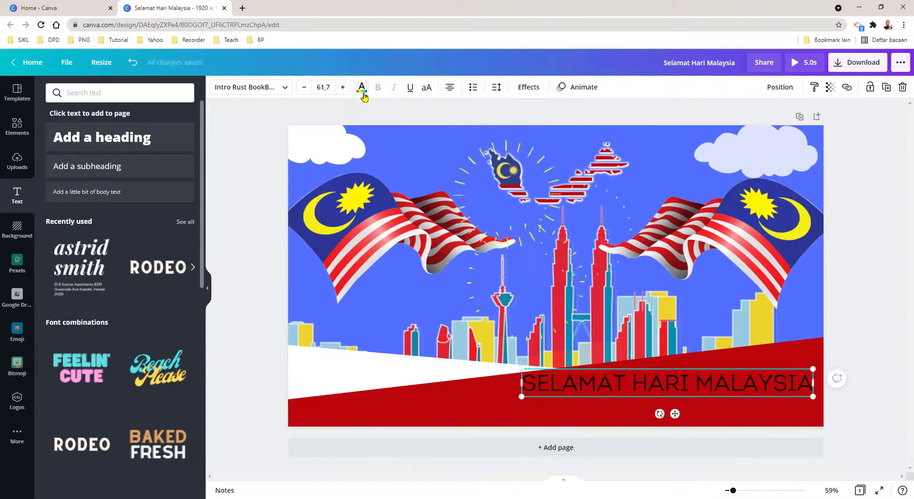
pyautogui.click(363, 88)
pyautogui.click(184, 327)
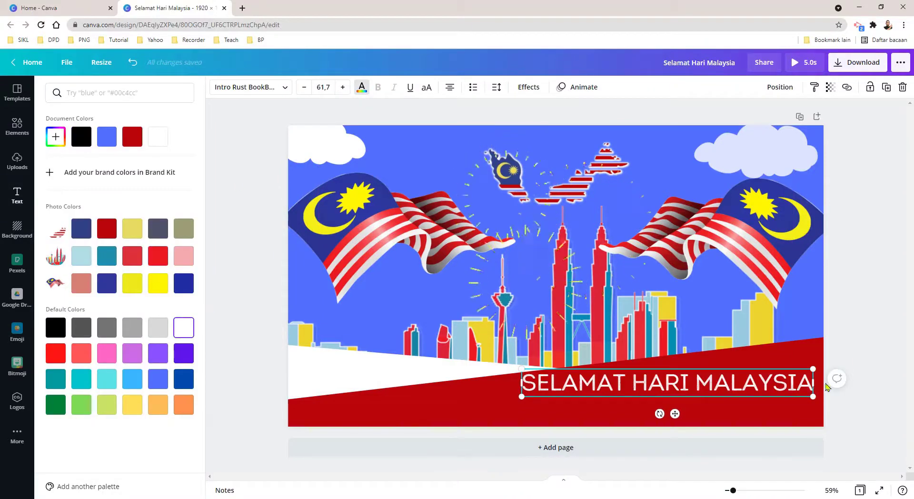
pyautogui.click(678, 390)
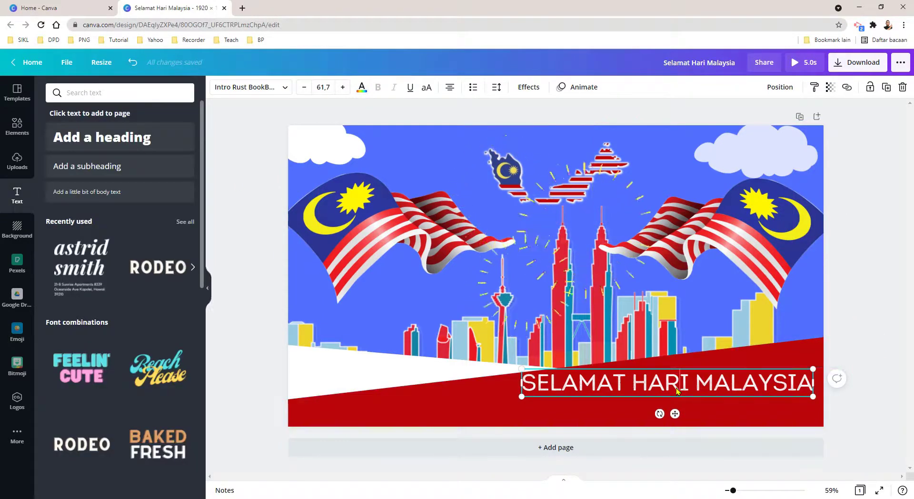
pyautogui.hotkey('ctrl', 'd')
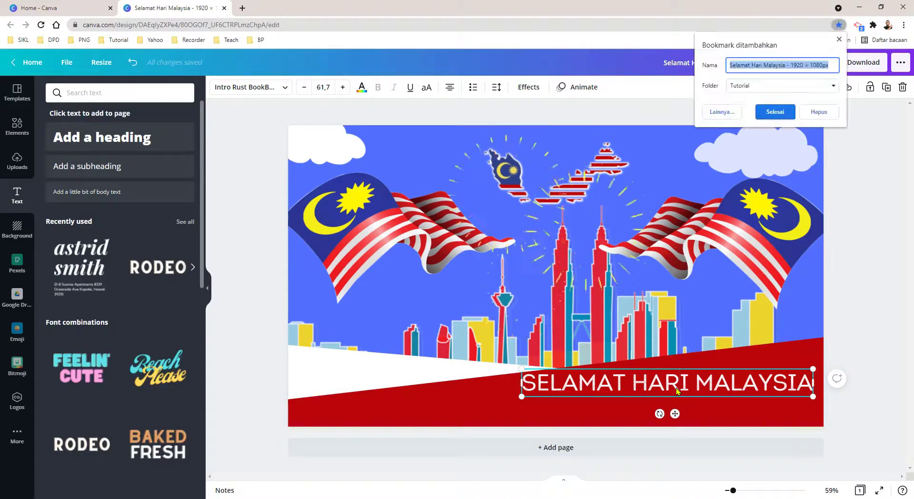
pyautogui.click(826, 182)
# Duplicate the heading directly below itself and replace the copy's text with "16 September 2021".
pyautogui.click(755, 396)
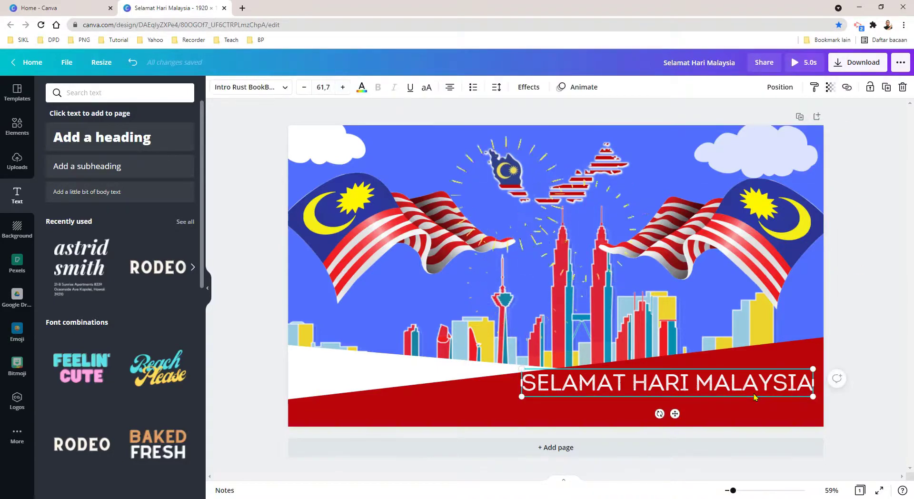
pyautogui.hotkey('ctrl', 'd')
pyautogui.doubleClick(741, 406)
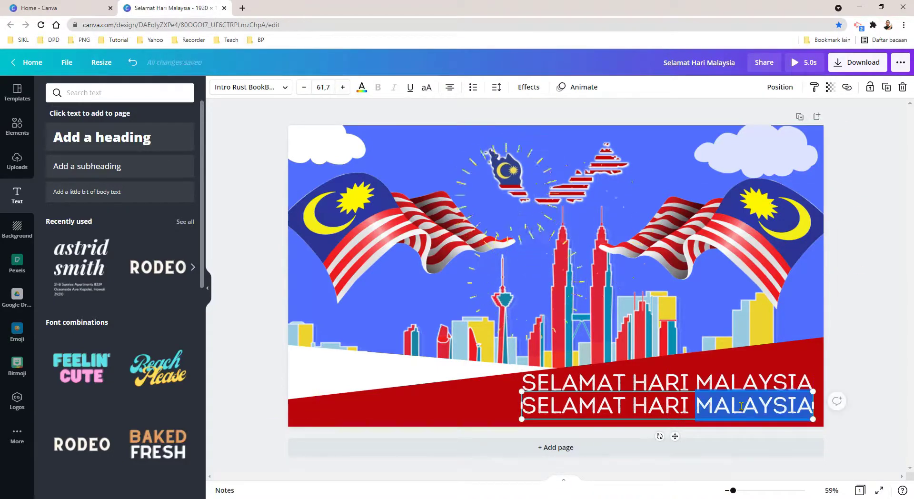
pyautogui.tripleClick(742, 406)
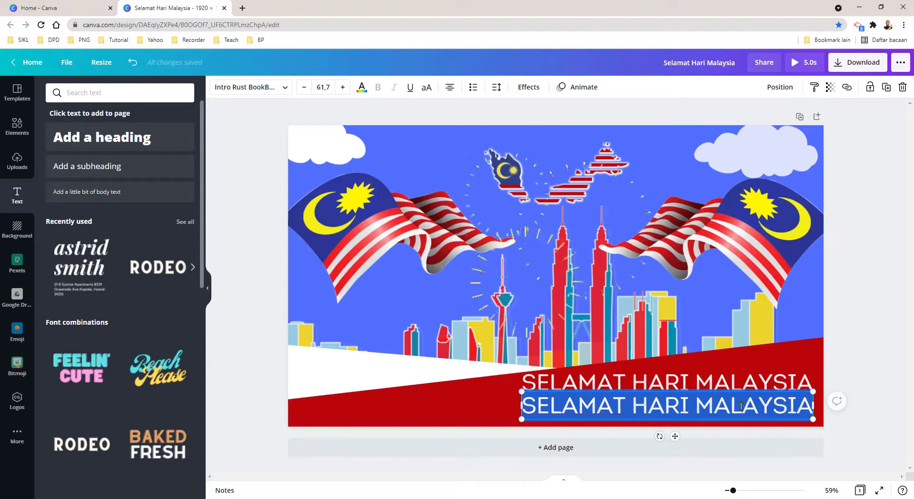
pyautogui.write('16')
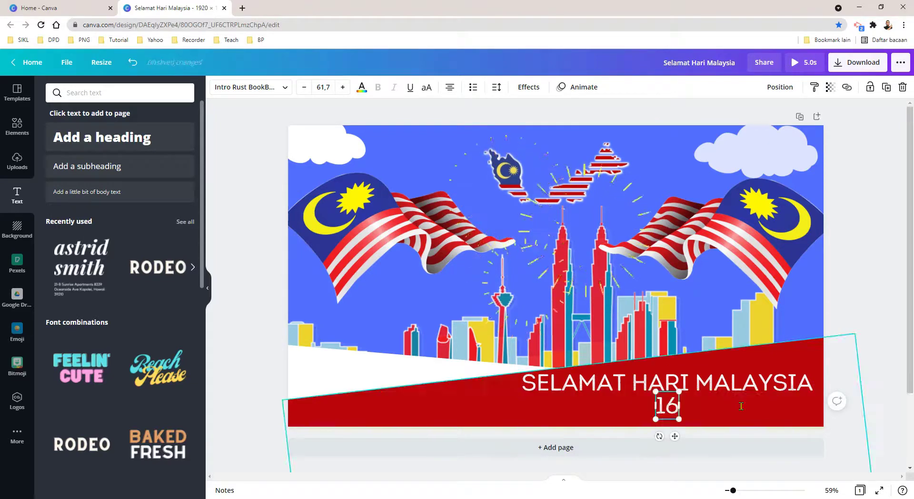
pyautogui.write(' SEPT')
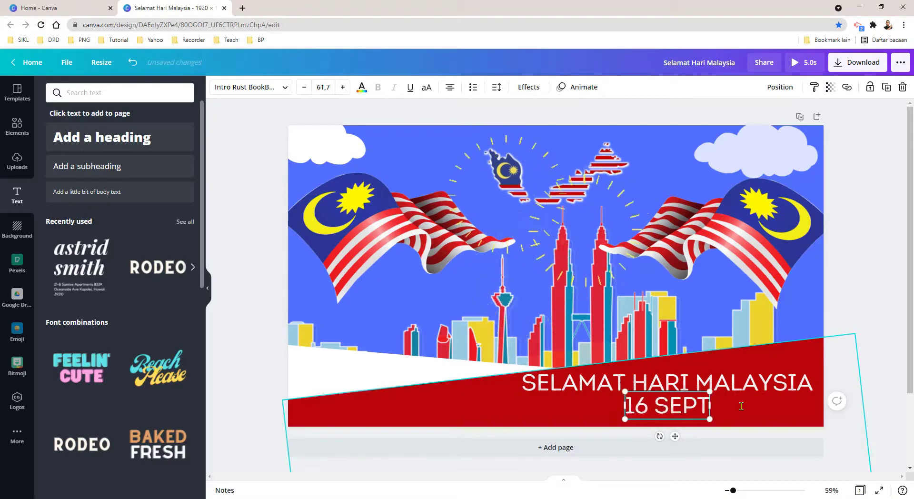
pyautogui.write('EMBER 2021')
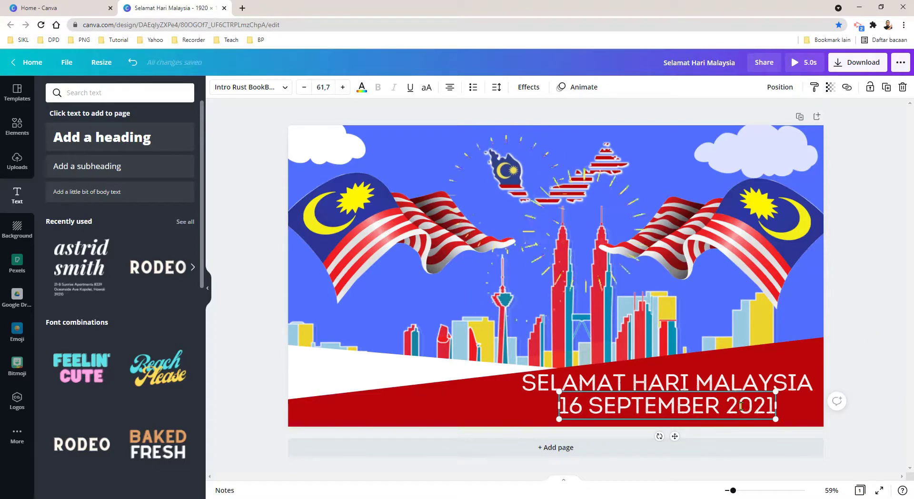
# Set the date text's font to Quicksand Light and its size to 50.
pyautogui.hotkey('ctrl', 'a')
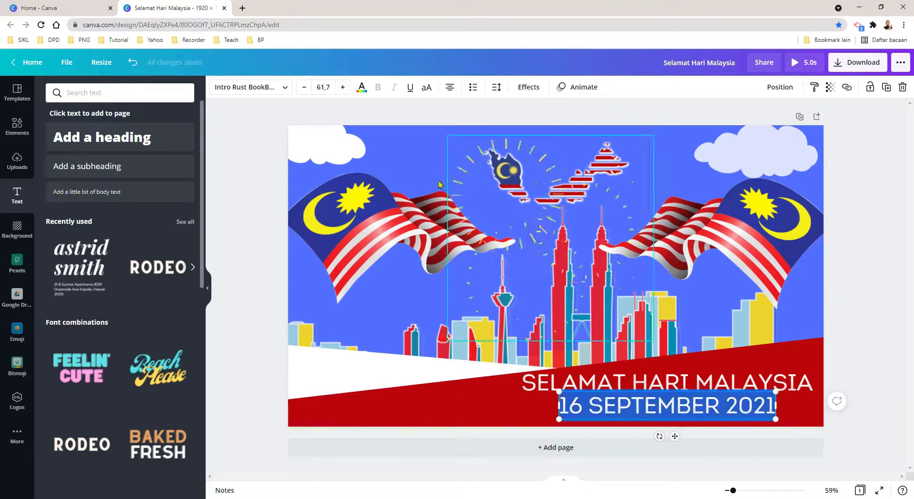
pyautogui.click(281, 88)
pyautogui.click(71, 193)
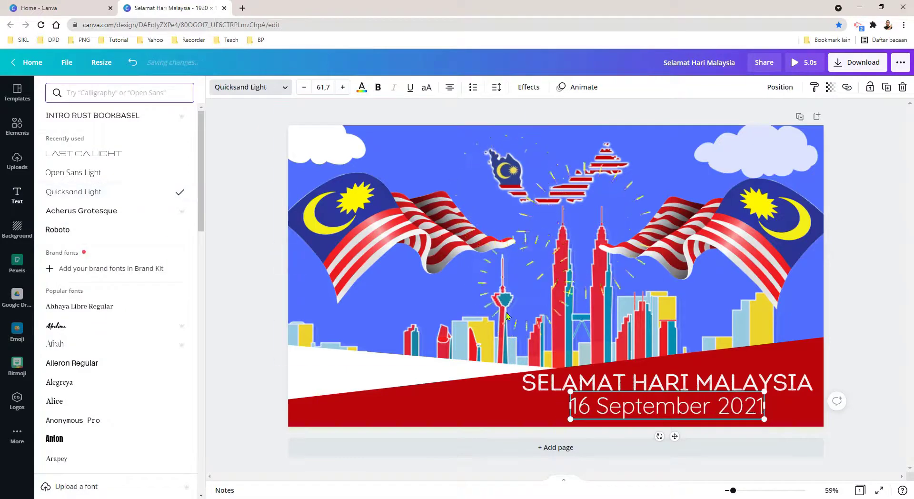
pyautogui.click(323, 86)
pyautogui.write('50')
pyautogui.press('Return')
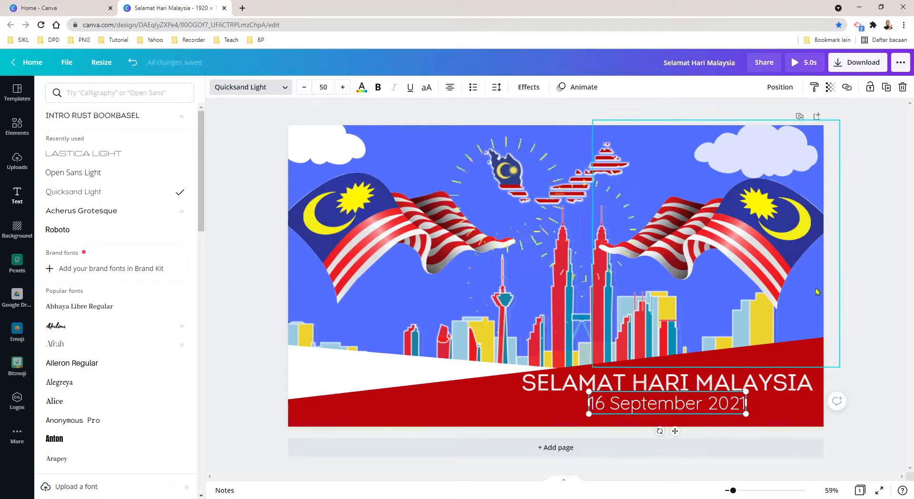
# Move the date text sideways so its right edge lines up with the heading above it.
pyautogui.click(731, 403)
pyautogui.click(881, 372)
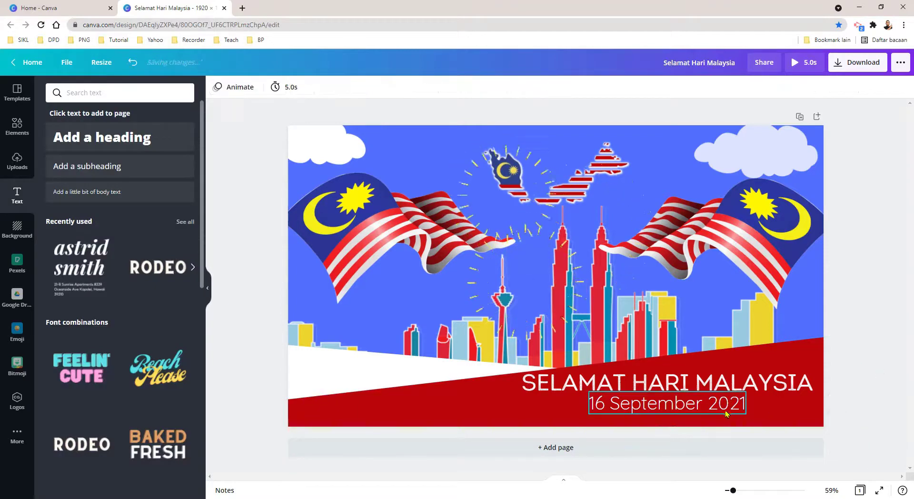
pyautogui.moveTo(721, 409); pyautogui.dragTo(787, 409)
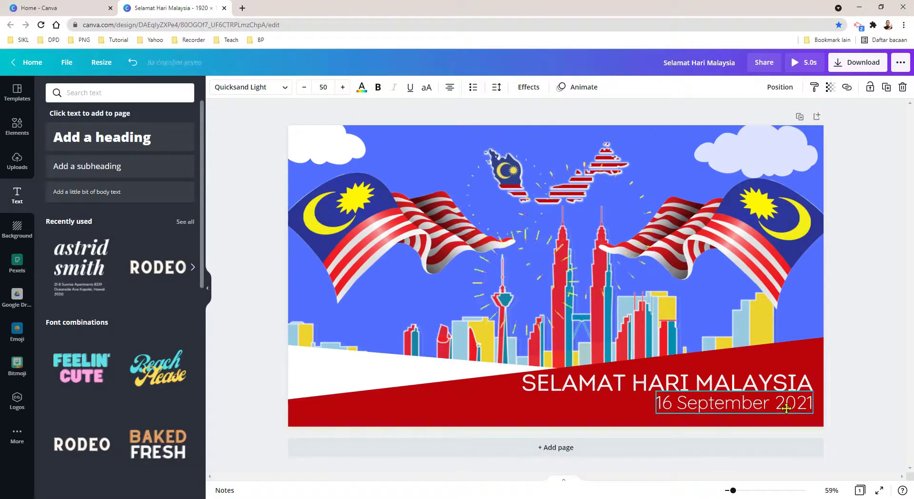
pyautogui.click(870, 305)
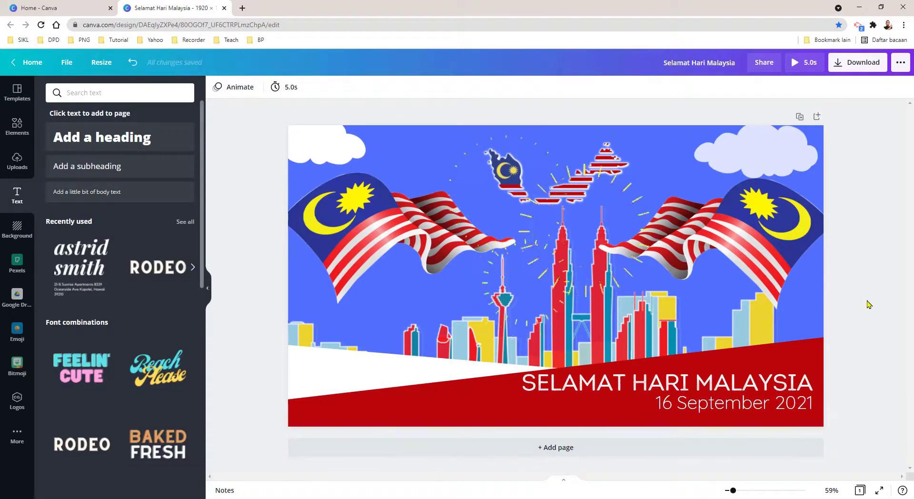
# Apply the Pop page animation to the design and duplicate the page as page 2.
pyautogui.click(239, 89)
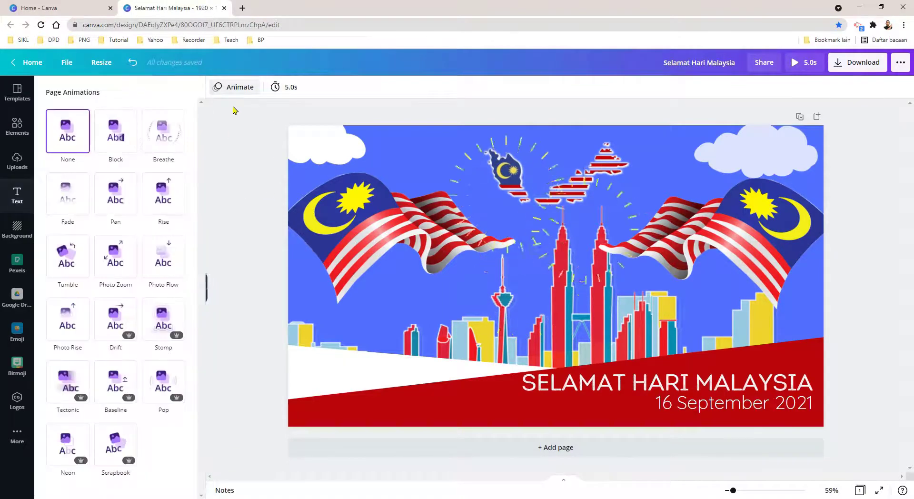
pyautogui.click(165, 378)
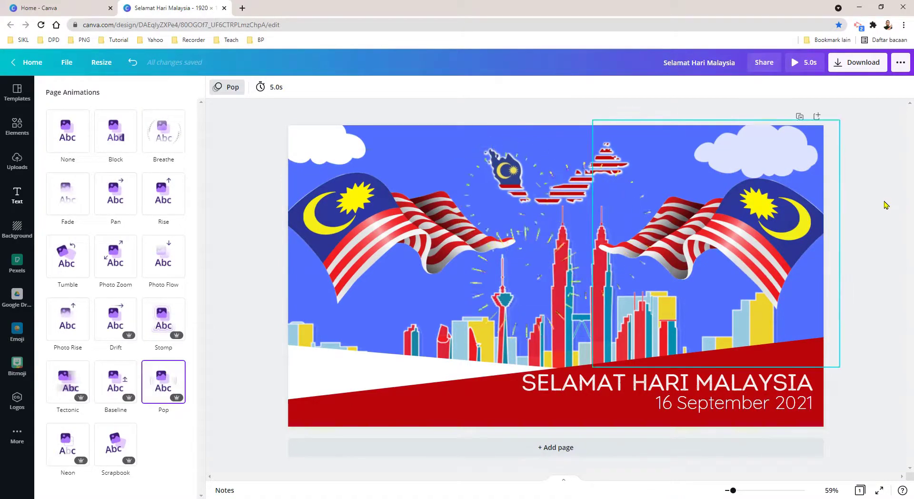
pyautogui.click(801, 117)
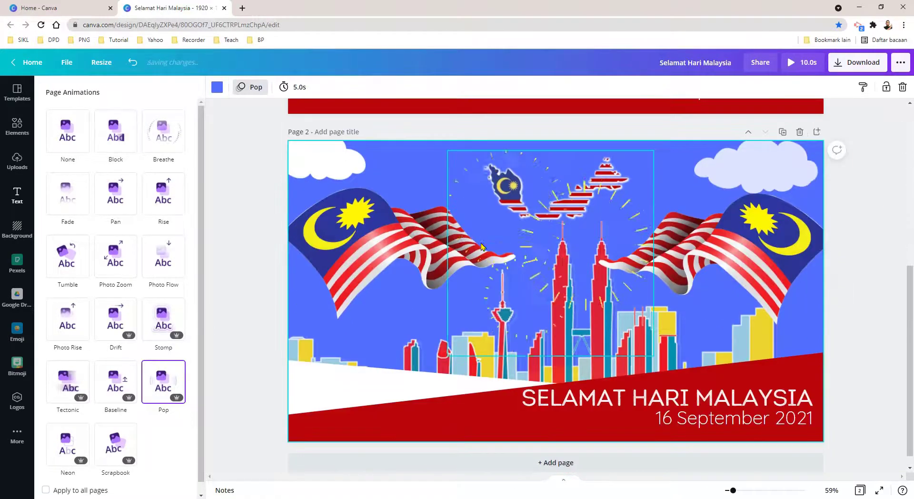
pyautogui.scroll(6, 860, 408)
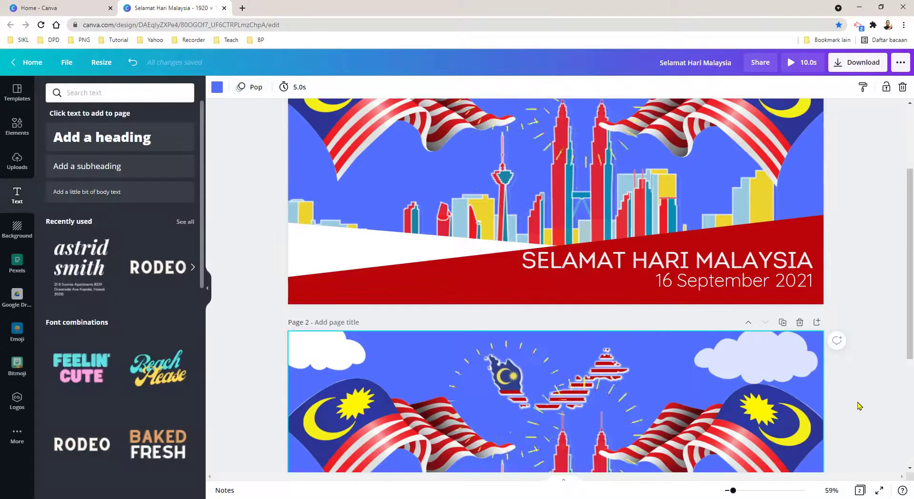
pyautogui.scroll(-6, 864, 395)
pyautogui.scroll(-1, 860, 444)
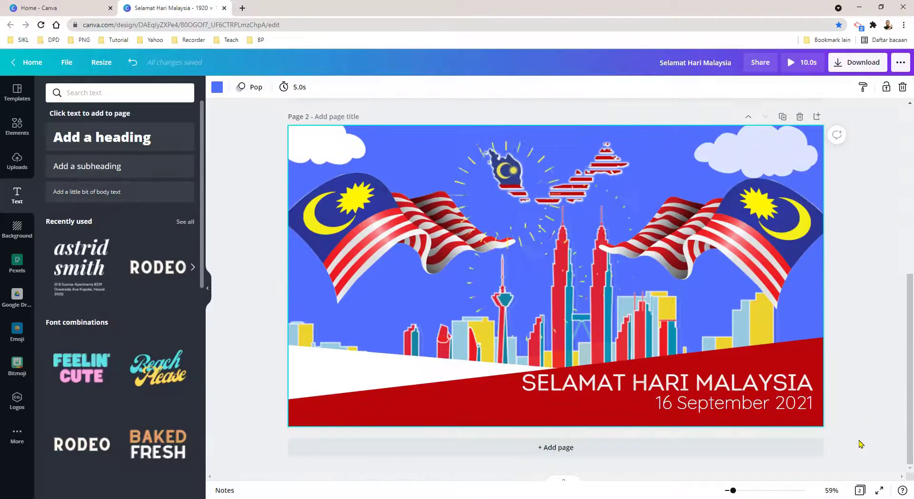
# Select all elements on page 2 and apply the Baseline element animation to them.
pyautogui.moveTo(868, 424); pyautogui.dragTo(271, 131)
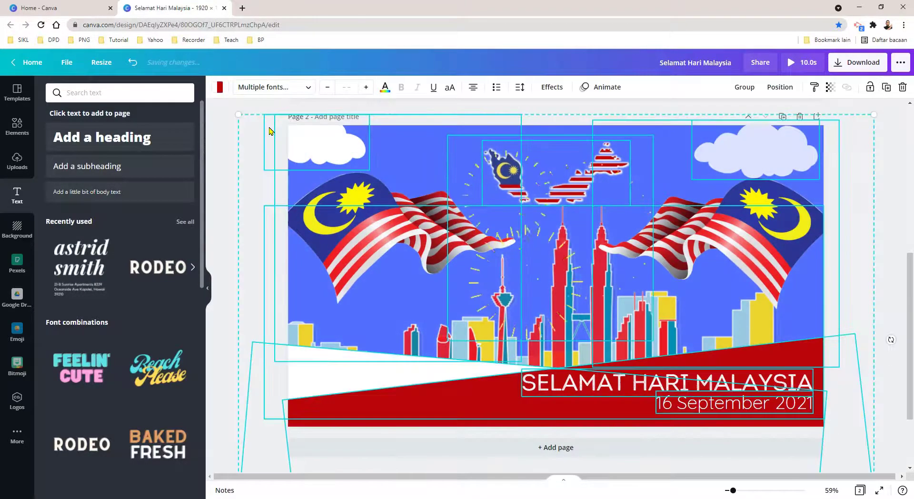
pyautogui.click(591, 87)
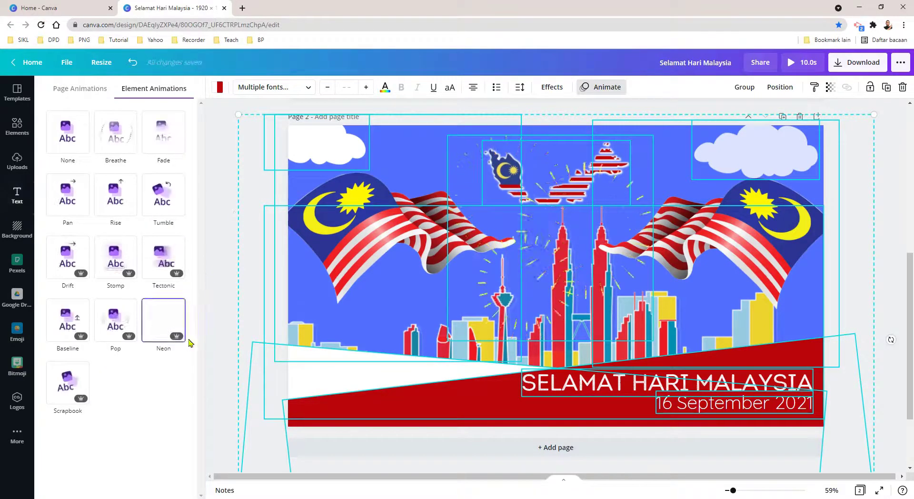
pyautogui.click(163, 262)
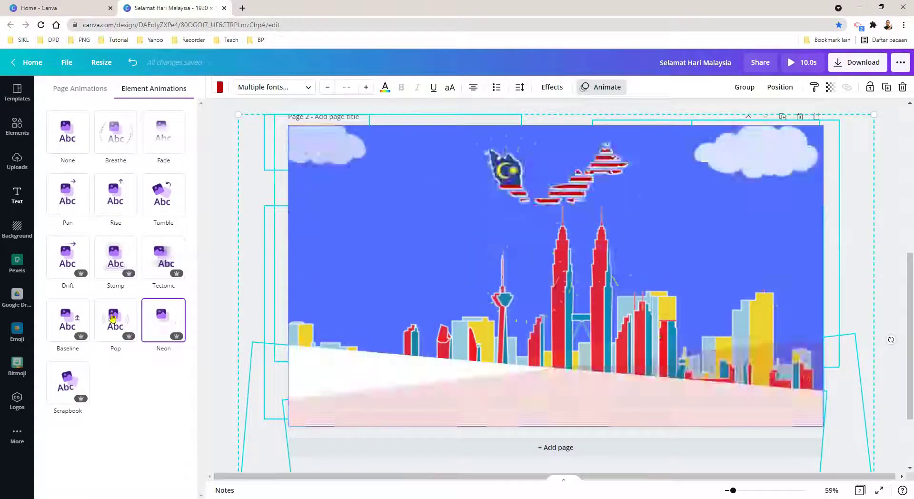
pyautogui.click(67, 315)
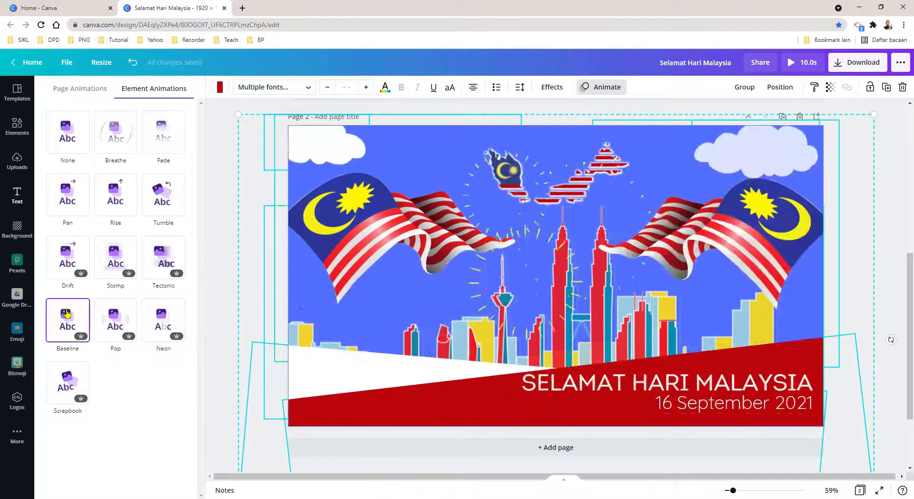
pyautogui.click(67, 313)
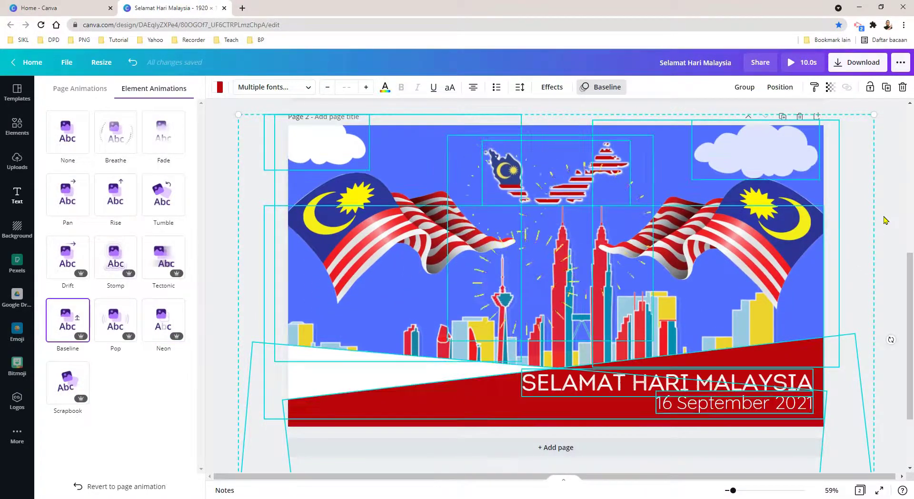
pyautogui.press('Escape')
pyautogui.press('Escape')
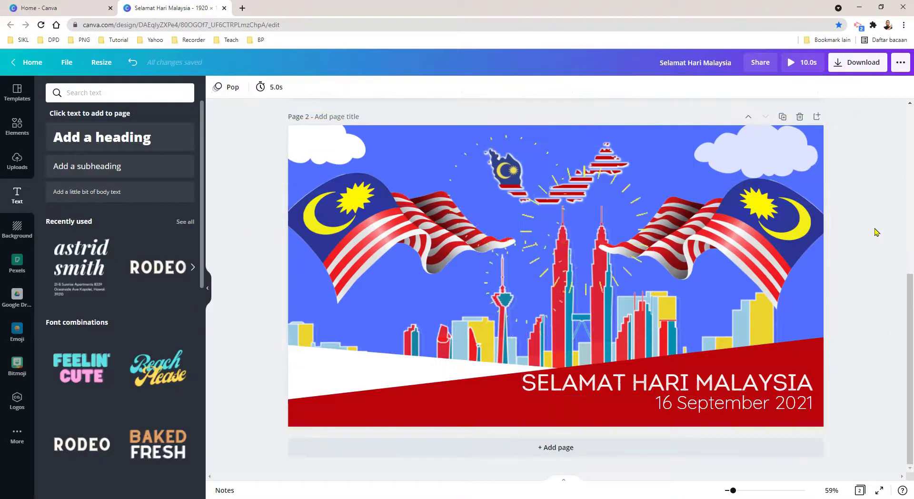
# Duplicate page 2 as page 3 and apply the Rise element animation to all of the new page's elements.
pyautogui.scroll(6, 875, 233)
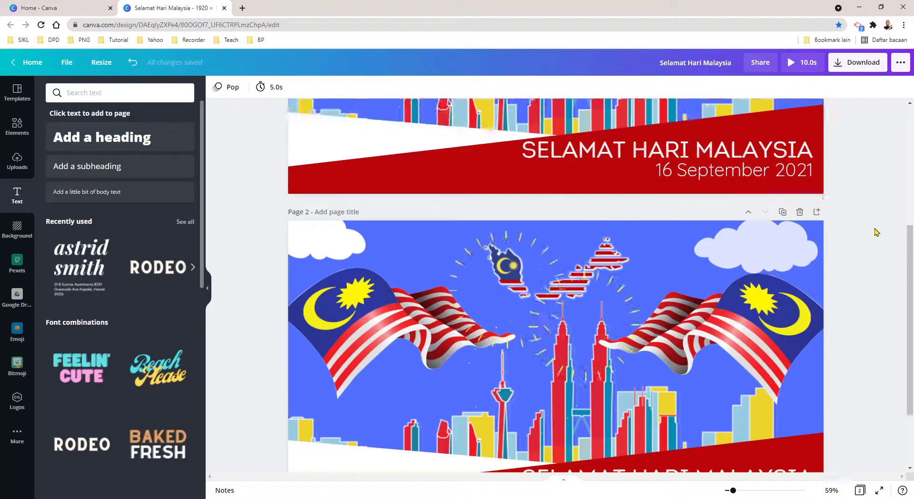
pyautogui.scroll(-6, 873, 236)
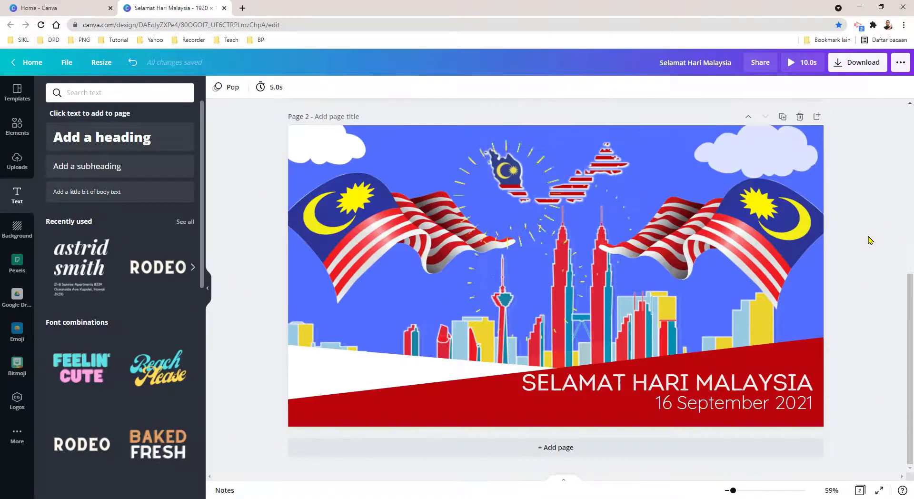
pyautogui.click(783, 117)
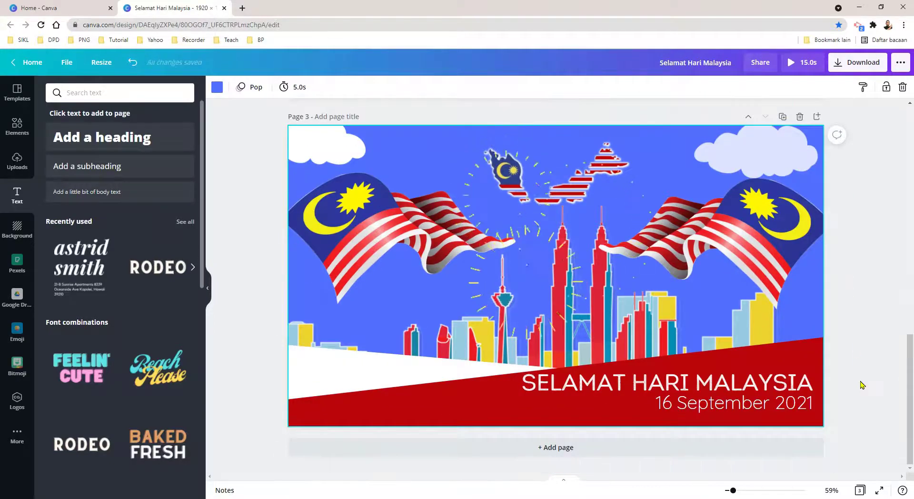
pyautogui.moveTo(866, 421); pyautogui.dragTo(271, 133)
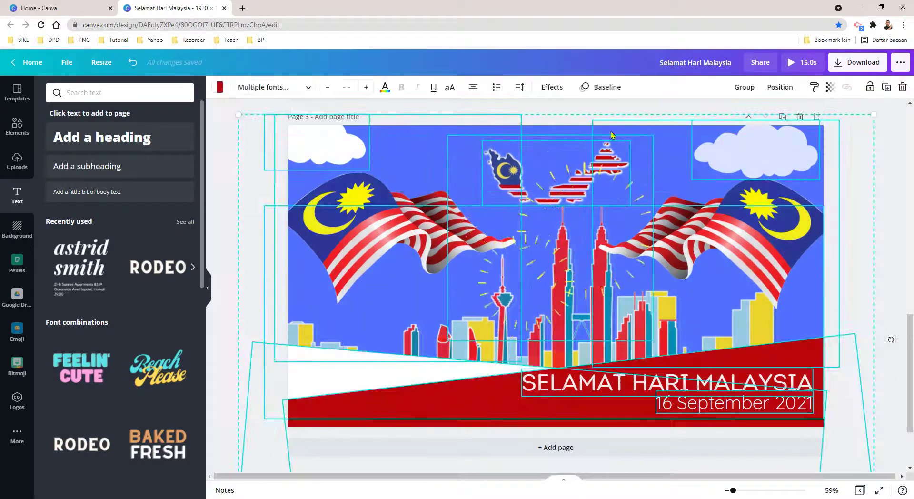
pyautogui.click(606, 89)
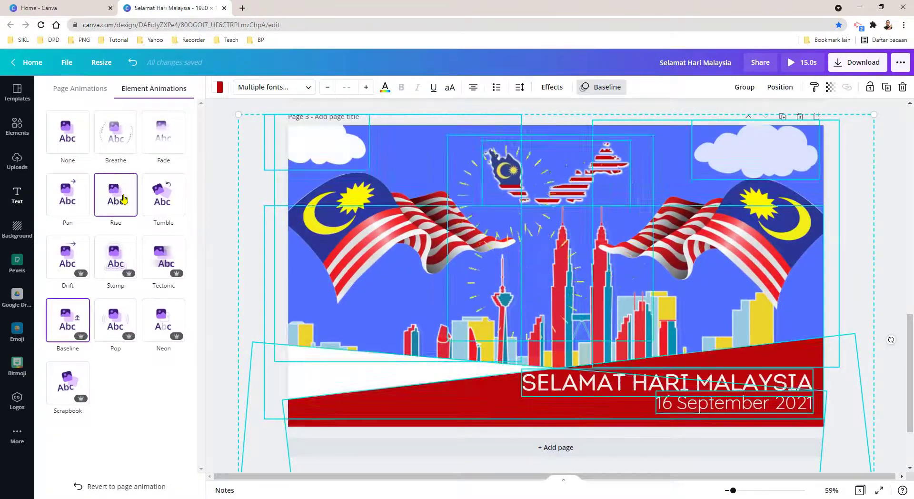
pyautogui.click(123, 198)
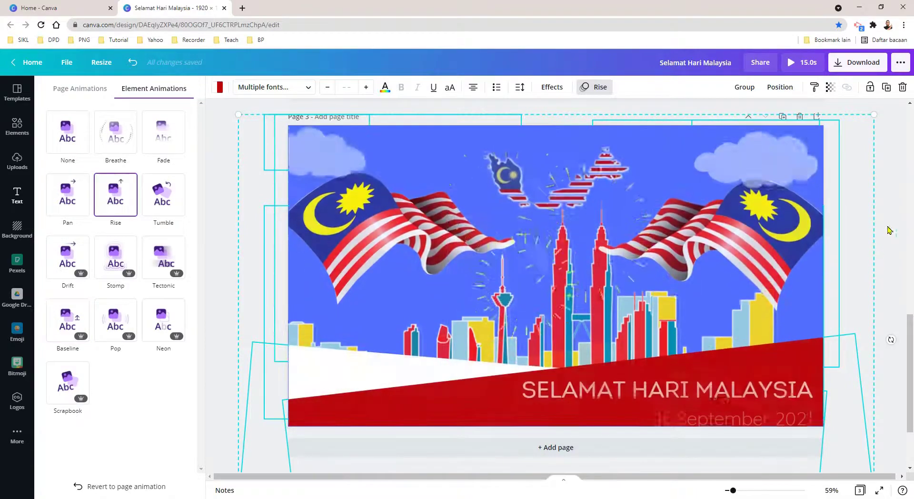
pyautogui.click(895, 180)
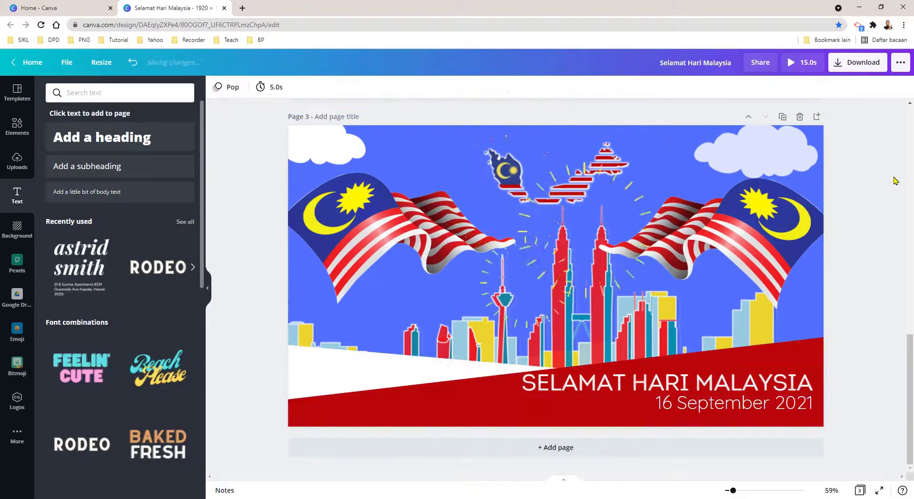
# Play the design as a Standard full-screen presentation to check the animations, and return to the editor.
pyautogui.click(902, 63)
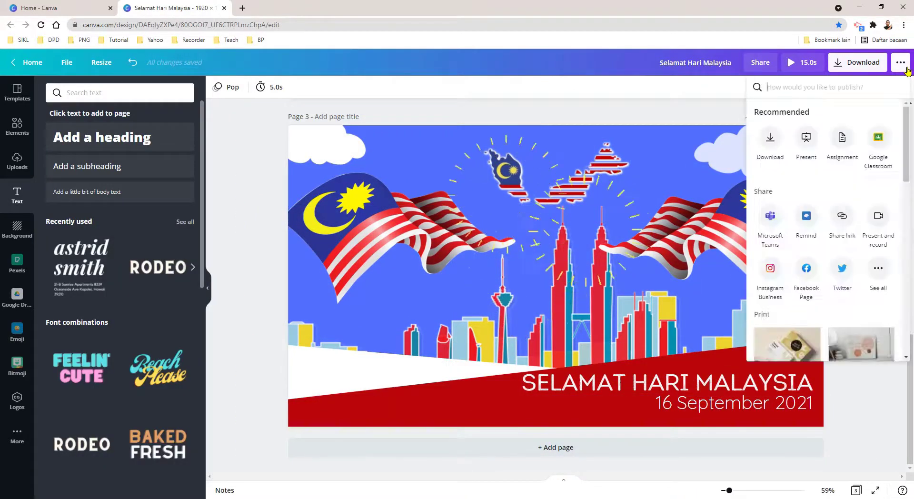
pyautogui.click(806, 143)
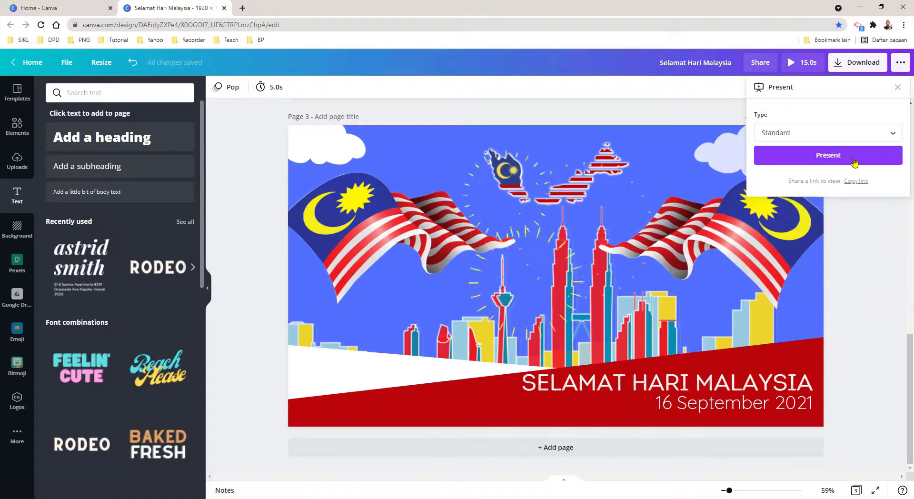
pyautogui.click(853, 160)
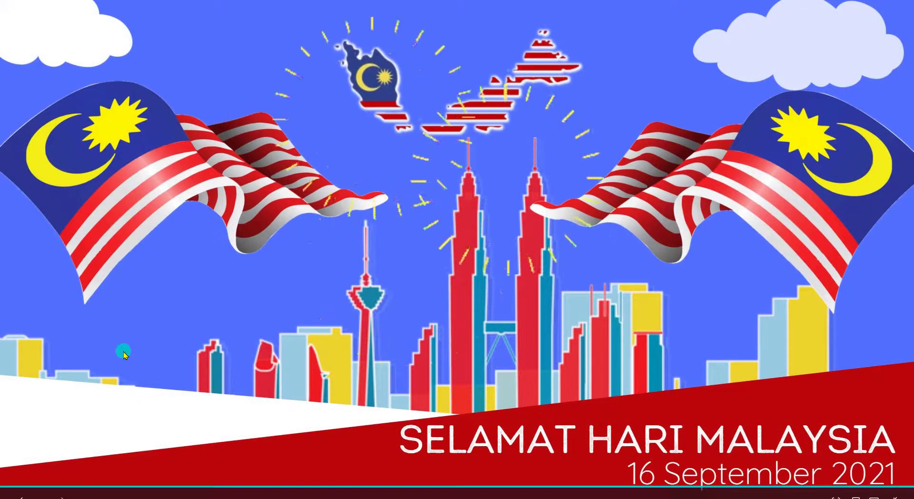
pyautogui.press('Escape')
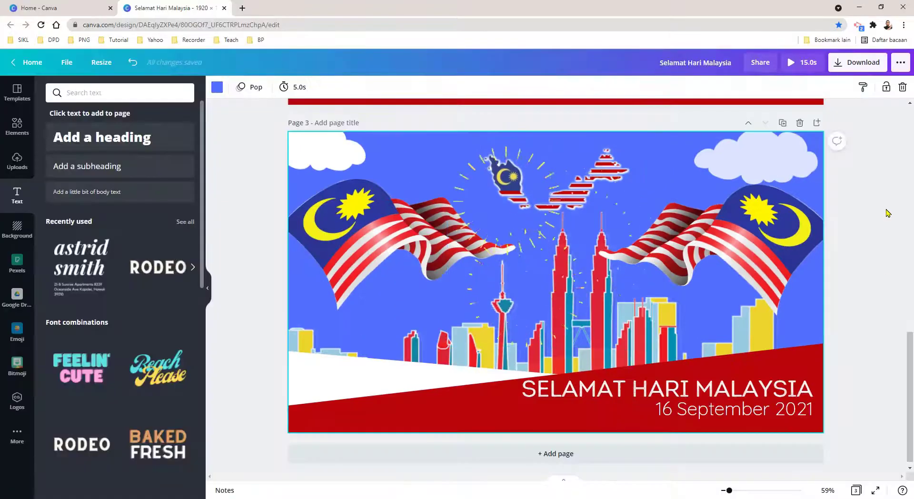
# Download all three pages as an MP4 video and dismiss the saved-design message.
pyautogui.click(859, 63)
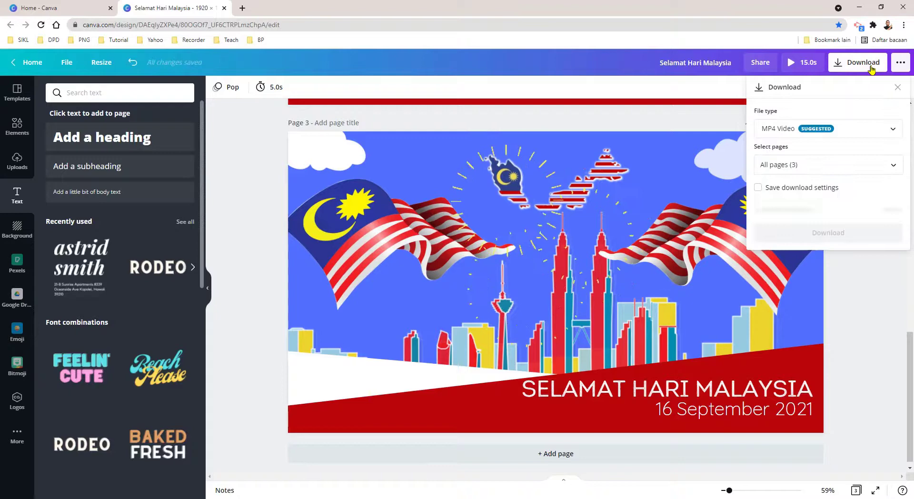
pyautogui.click(886, 130)
pyautogui.click(793, 202)
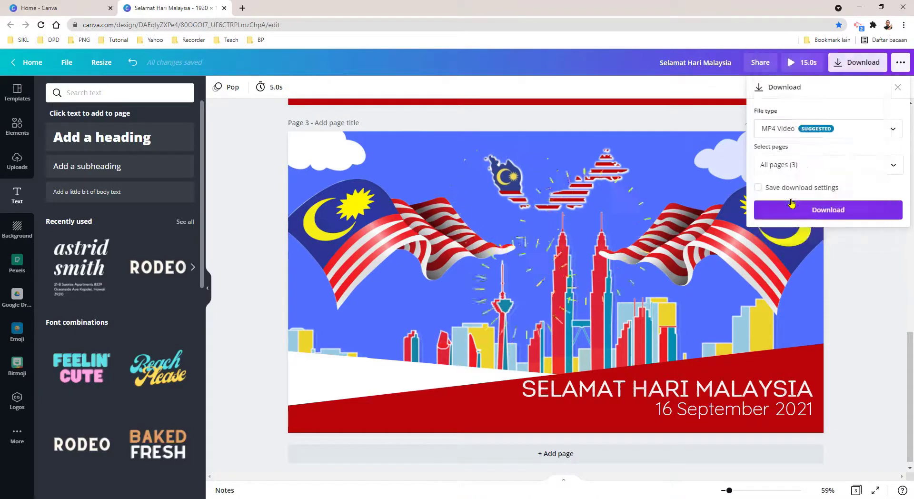
pyautogui.click(845, 216)
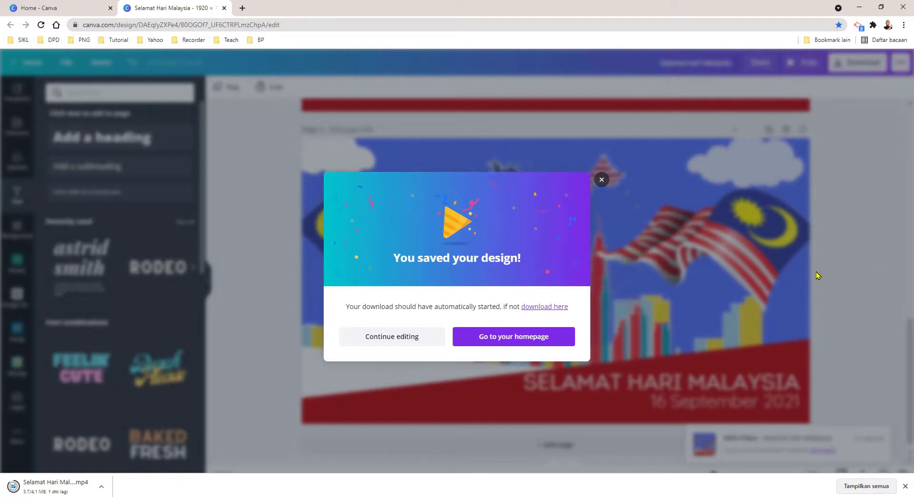
pyautogui.click(601, 181)
# Open the downloaded MP4 file to watch the finished video, and return to the design.
pyautogui.click(101, 488)
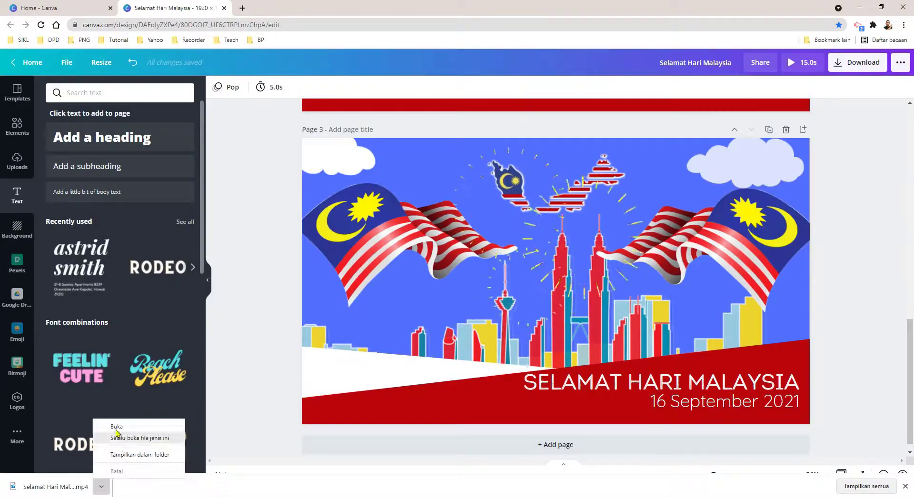
pyautogui.click(116, 431)
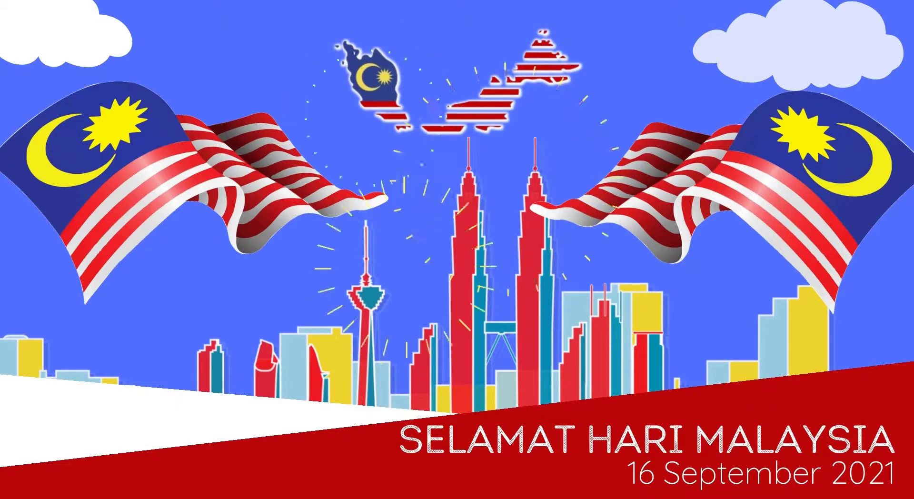
pyautogui.press('Escape')
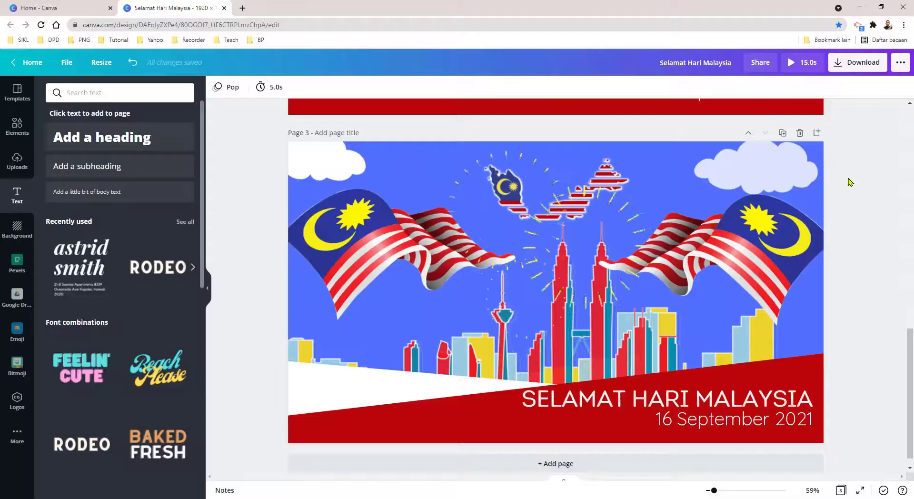